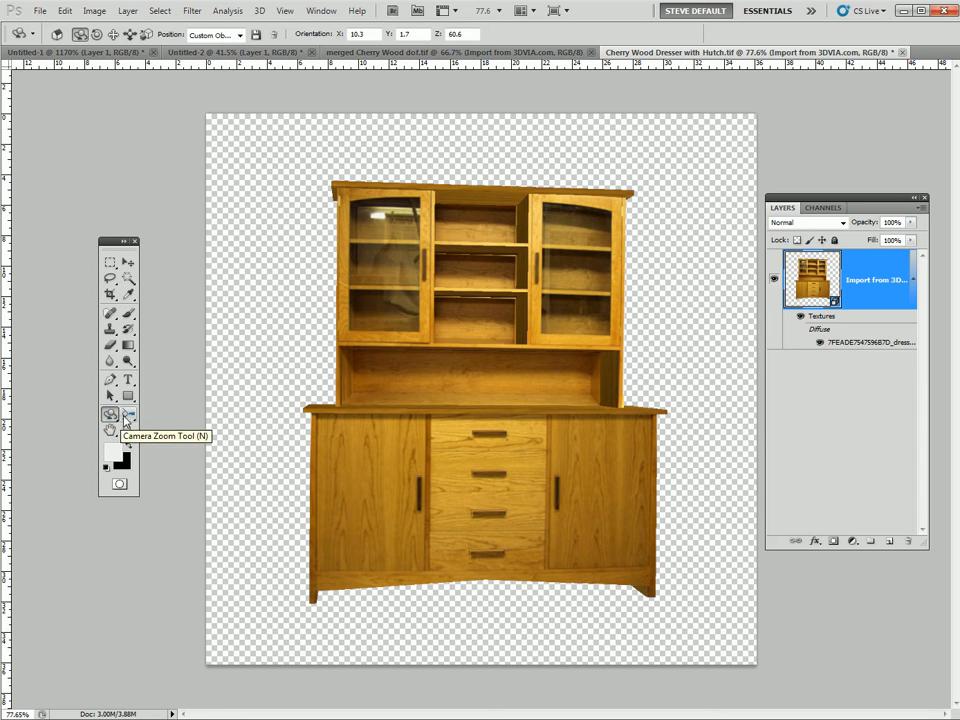
Turn on the display of the 3D Axis for the dresser model.
left_click(127, 413)
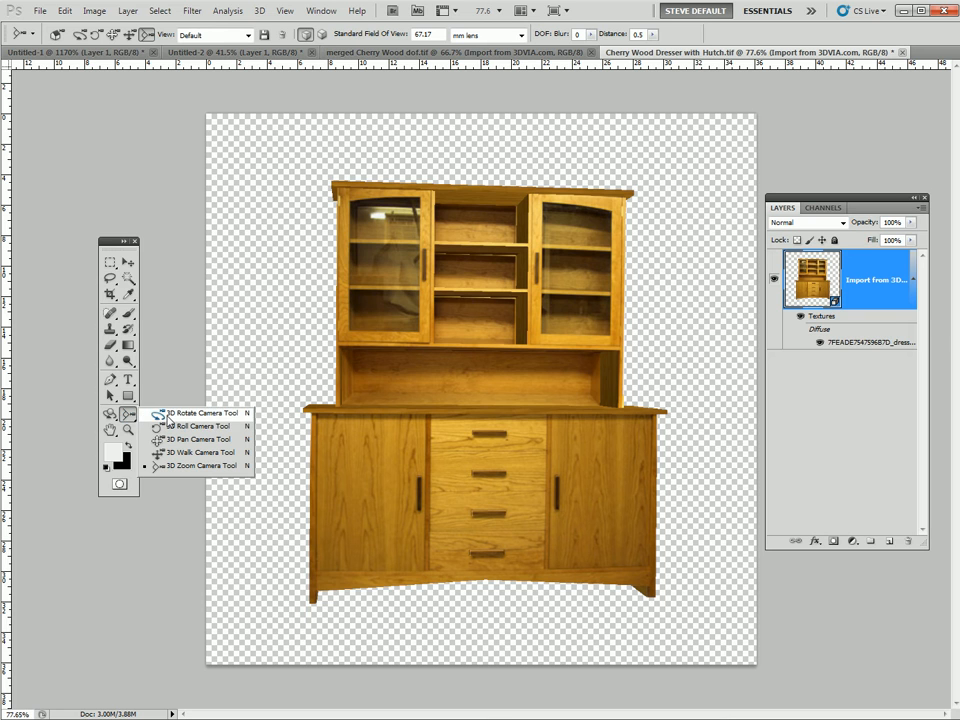
left_click(109, 416)
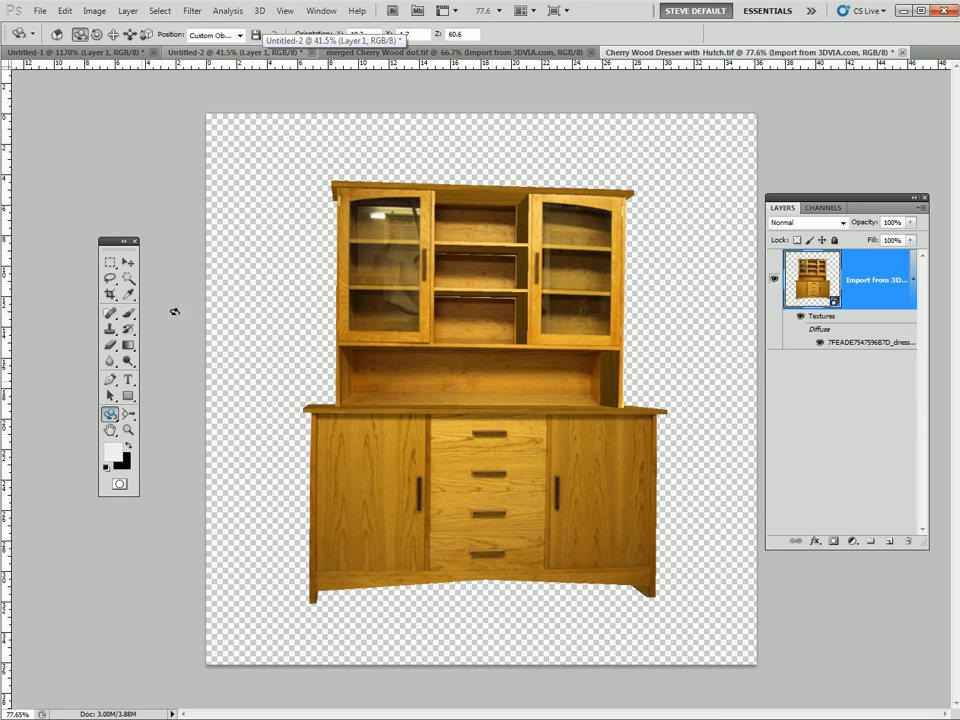
left_click(285, 11)
mouse_move(300, 215)
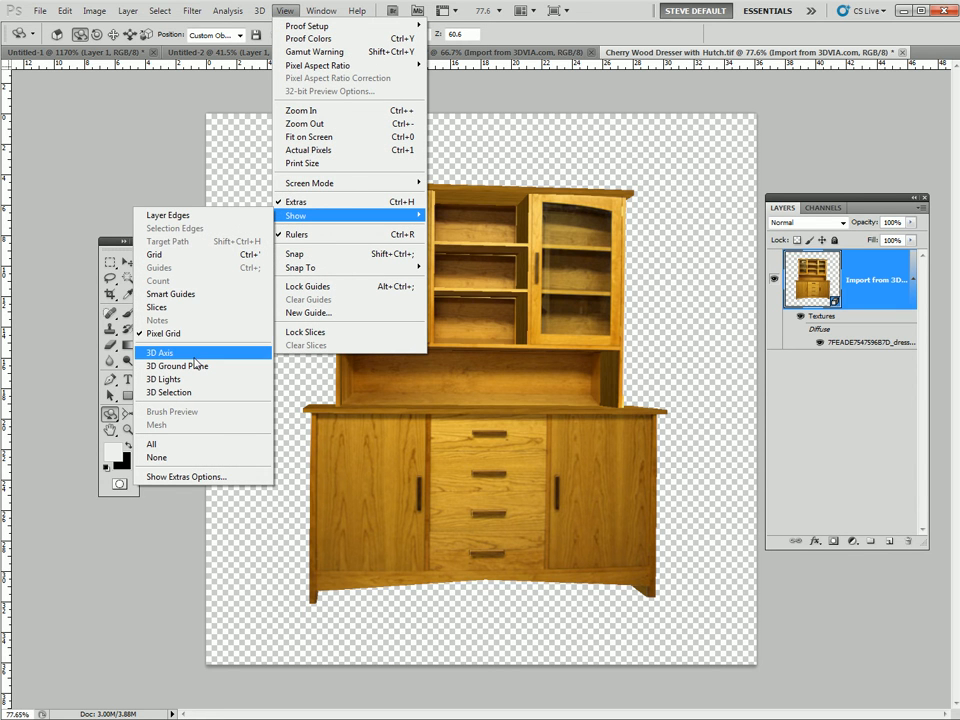
left_click(195, 355)
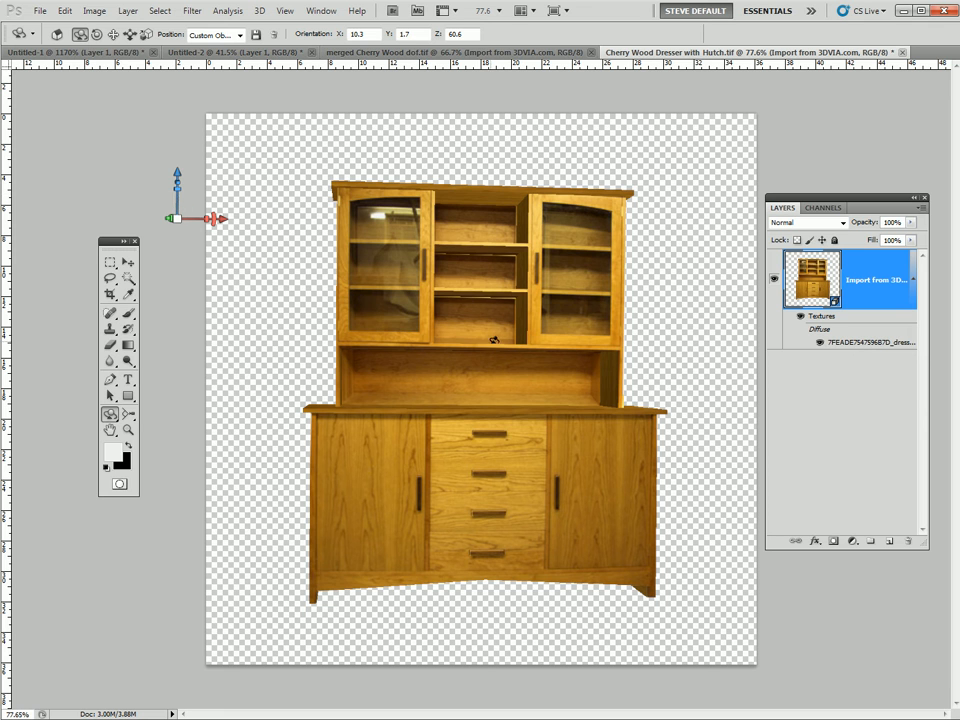
Rotate the dresser around individual axes and use the 3D Axis to stretch it to about 1.43 along Y and 1.03 along Z.
left_click_drag(541, 368, 546, 403)
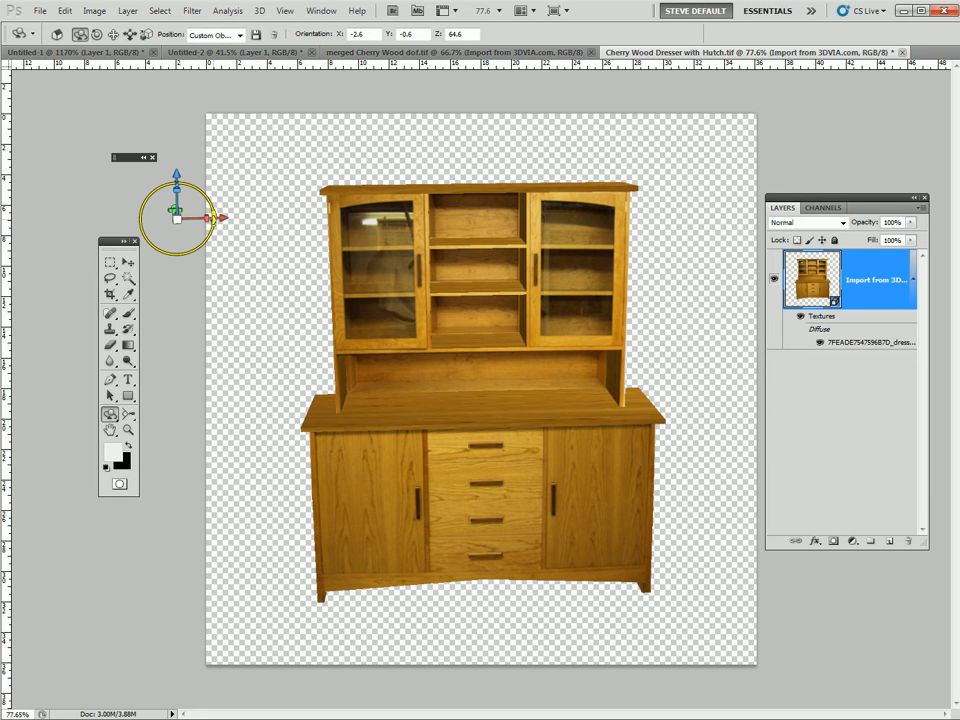
mouse_move(212, 220)
left_mouse_down()
mouse_move(205, 240)
mouse_move(208, 188)
mouse_move(118, 145)
mouse_move(152, 142)
mouse_move(227, 212)
mouse_move(204, 250)
mouse_move(283, 240)
mouse_move(266, 167)
mouse_move(190, 122)
mouse_move(257, 212)
mouse_move(257, 272)
mouse_move(266, 231)
mouse_move(252, 188)
mouse_move(285, 306)
mouse_move(300, 290)
mouse_move(268, 315)
mouse_move(265, 181)
mouse_move(270, 208)
mouse_move(225, 204)
mouse_move(182, 238)
mouse_move(180, 222)
mouse_move(182, 275)
mouse_move(147, 209)
mouse_move(163, 148)
mouse_move(166, 166)
mouse_move(215, 193)
mouse_move(214, 253)
mouse_move(195, 165)
mouse_move(243, 296)
mouse_move(227, 330)
mouse_move(199, 154)
mouse_move(222, 238)
mouse_move(222, 210)
mouse_move(212, 204)
left_mouse_up()
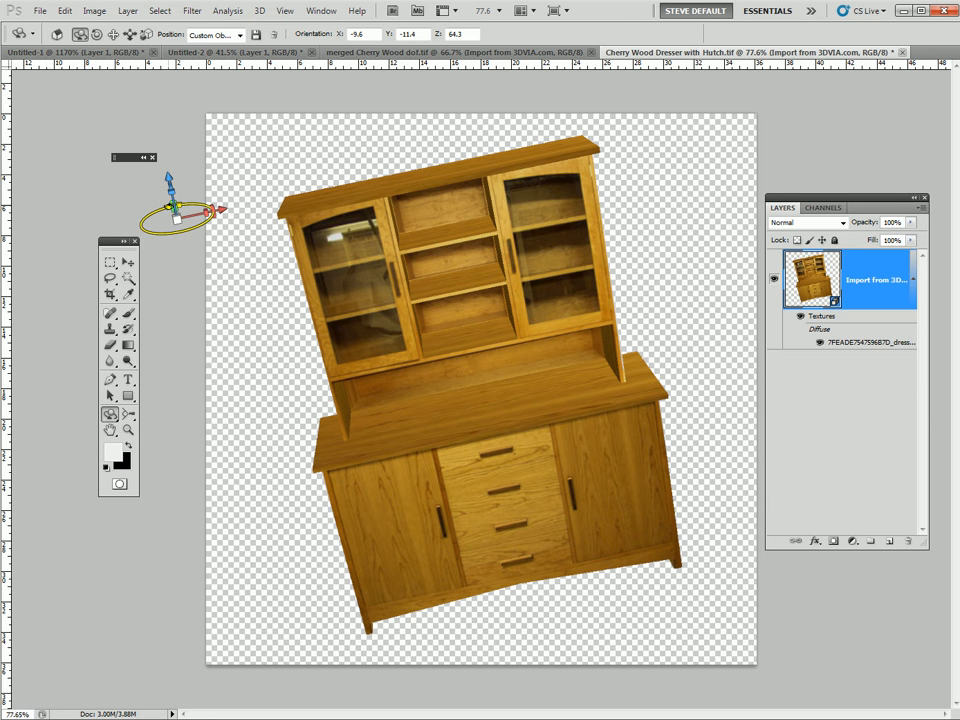
mouse_move(159, 206)
left_mouse_down()
mouse_move(92, 184)
mouse_move(182, 268)
mouse_move(71, 197)
mouse_move(128, 198)
mouse_move(153, 228)
left_mouse_up()
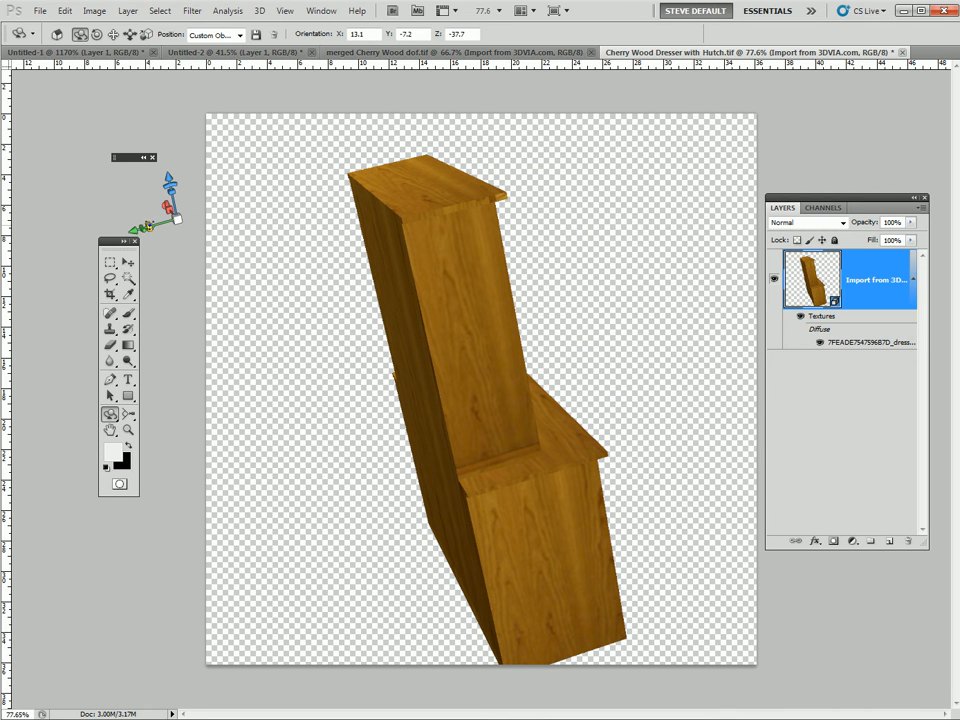
left_click_drag(149, 226, 48, 268)
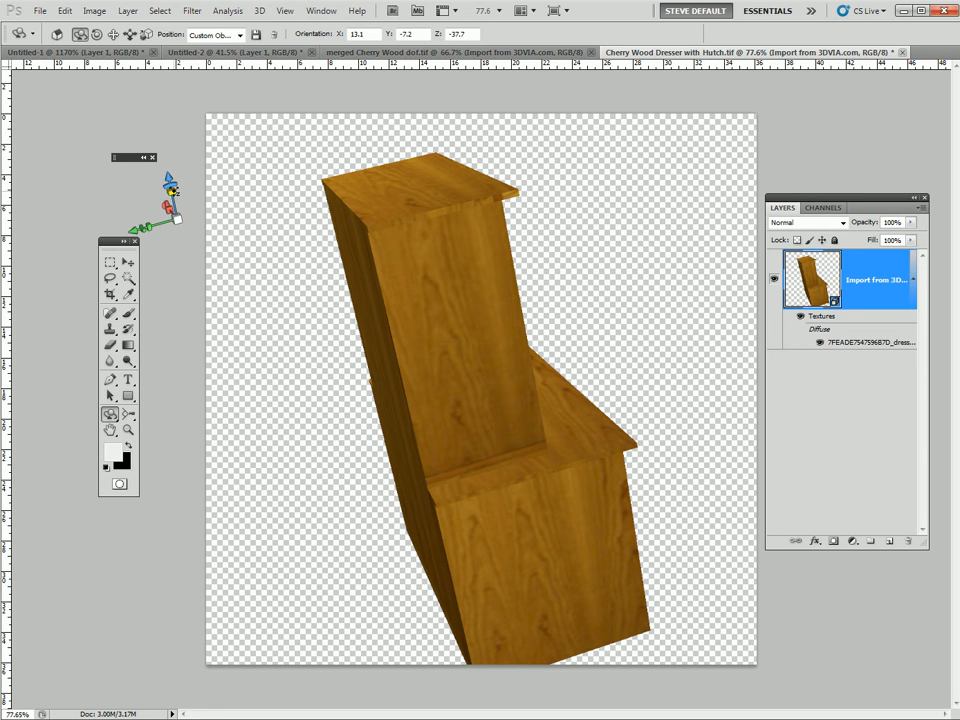
mouse_move(178, 202)
left_mouse_down()
mouse_move(189, 334)
mouse_move(153, 181)
mouse_move(182, 294)
mouse_move(168, 196)
mouse_move(178, 240)
mouse_move(171, 214)
left_mouse_up()
Rotate the dresser freely until it faces front, at an orientation of about X 8.2, Y -1, Z 63.1.
left_click_drag(488, 438, 405, 439)
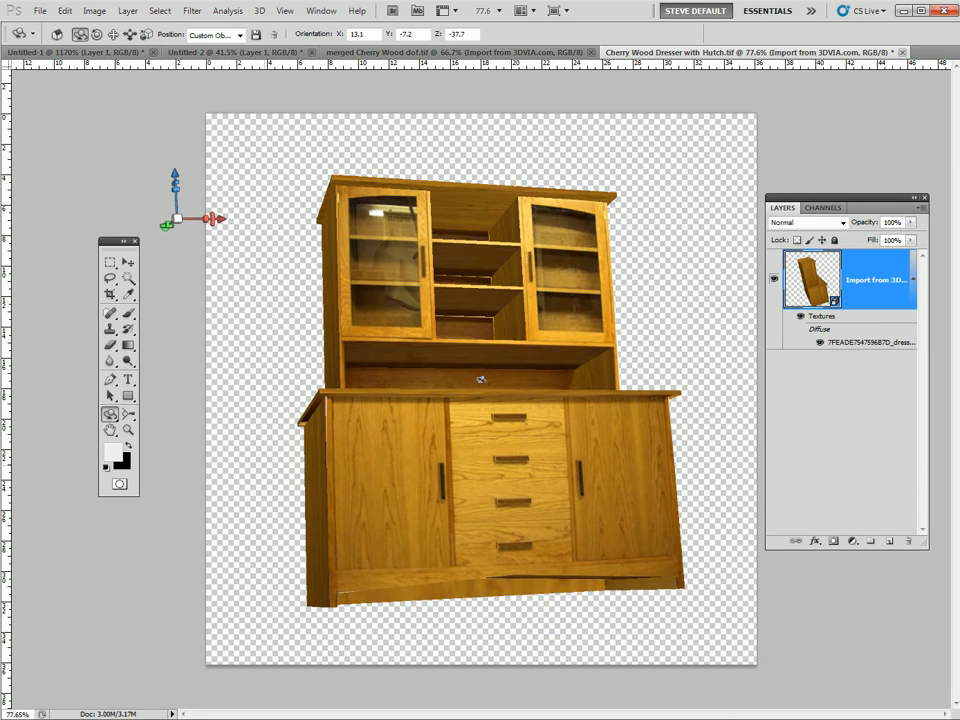
left_click_drag(481, 380, 464, 414)
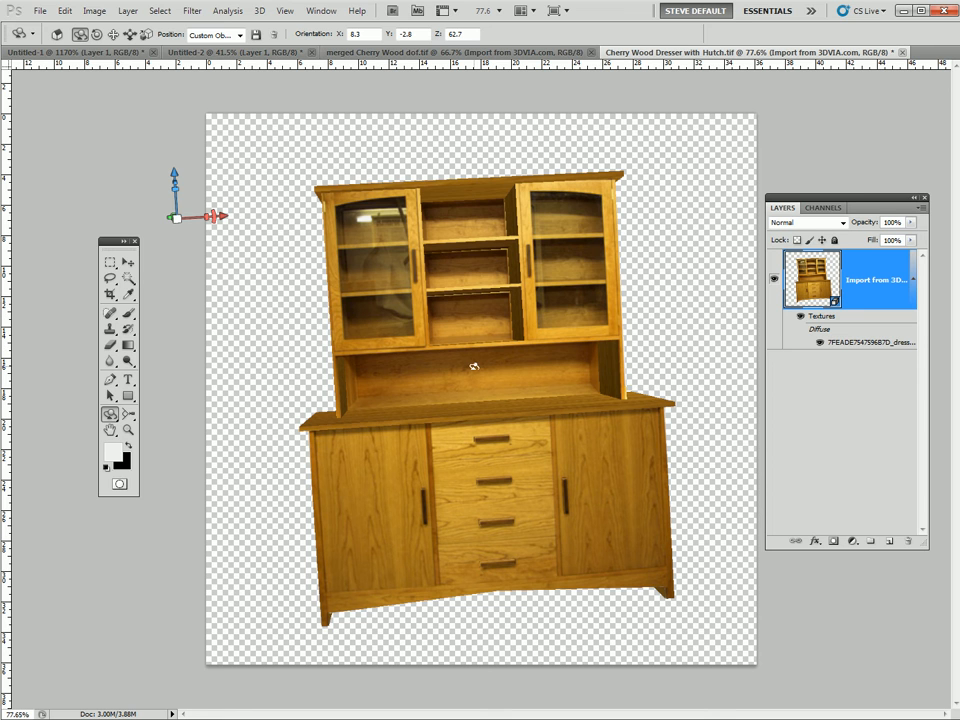
left_click_drag(520, 366, 450, 381)
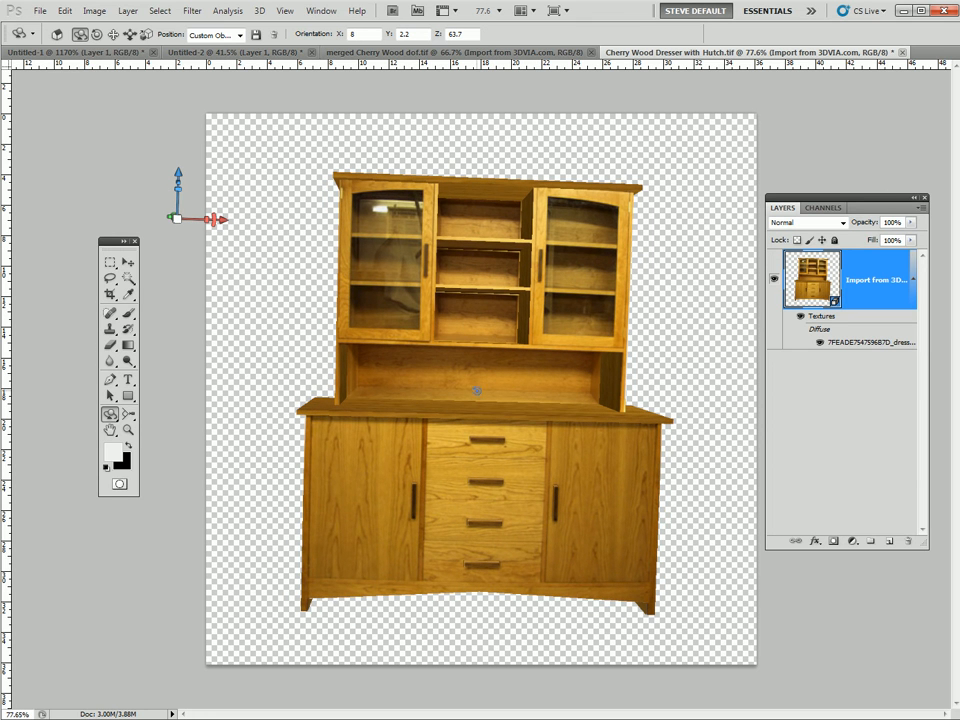
left_click_drag(381, 401, 466, 405)
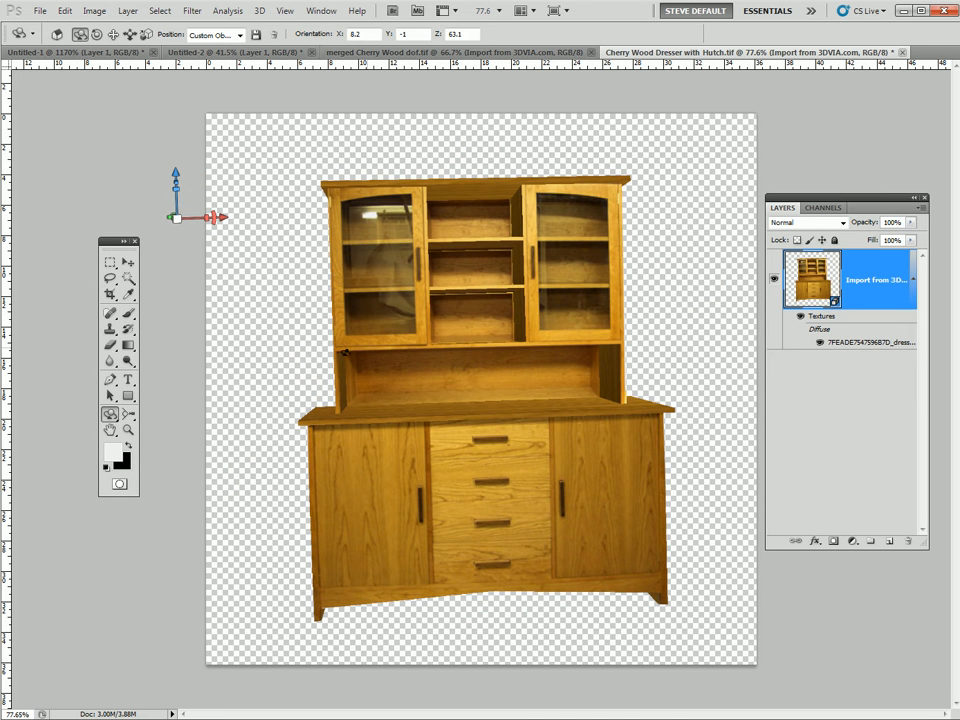
Activate the 3D Object Roll Tool and cycle through the whole group of 3D object tools back to it.
left_click(111, 416)
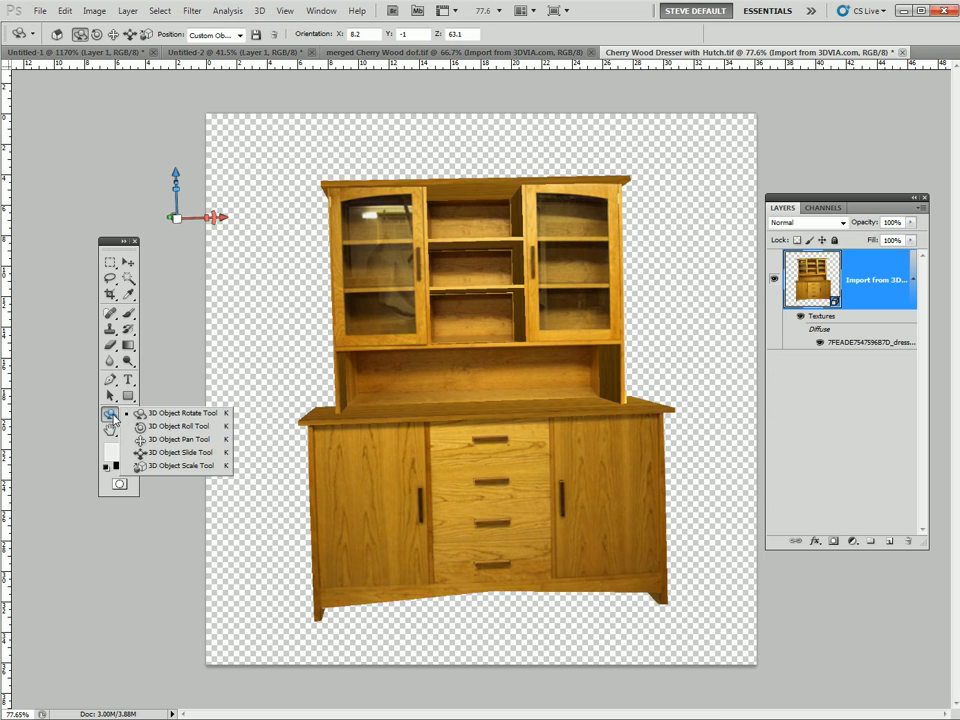
left_click(200, 426)
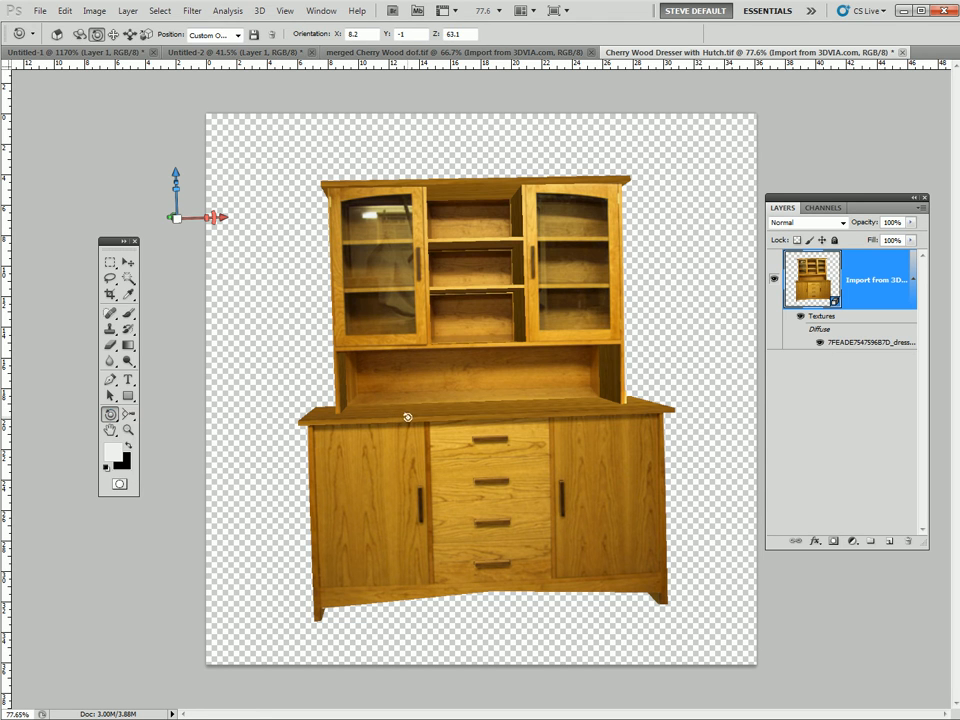
key("shift+k")
key("shift+k")
key("shift+k")
key("shift+k")
key("shift+k")
key("shift+k")
key("shift+k")
key("shift+k")
key("shift+k")
key("shift+k")
key("shift+k")
key("shift+k")
key("shift+k")
key("shift+k")
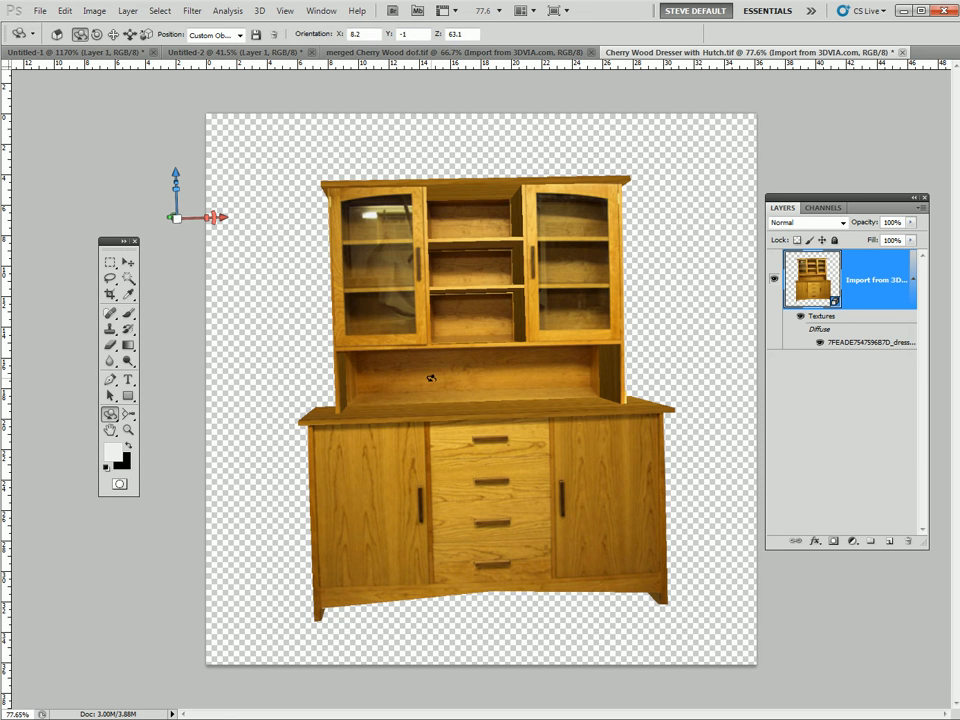
key("shift+k")
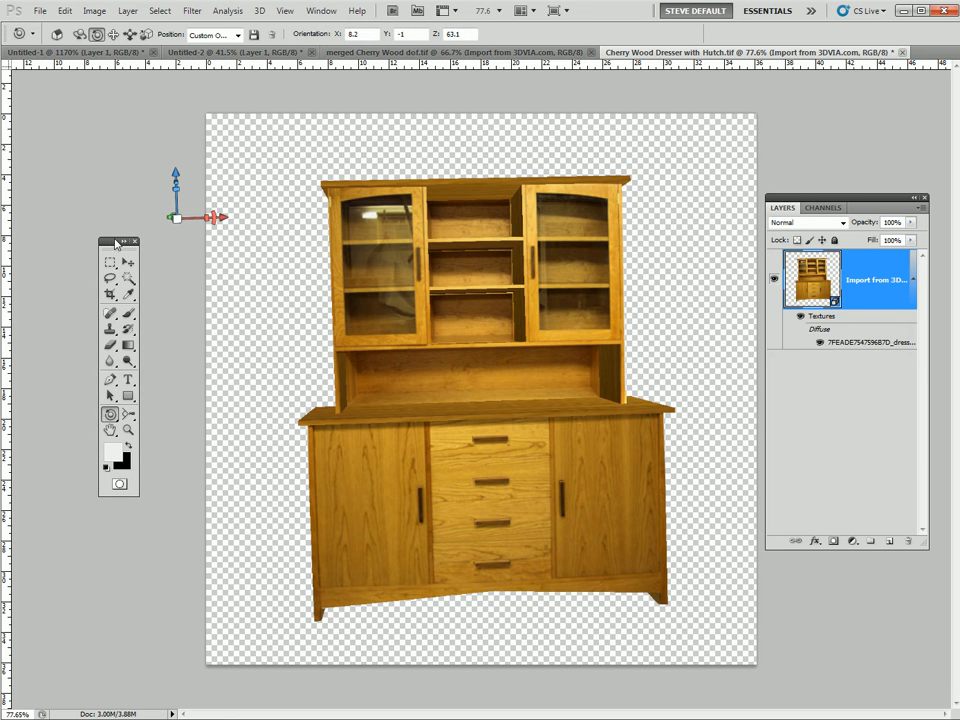
Place the floating tool palette beside the dresser's glass doors and cycle the 3D object tools to the 3D Object Scale Tool.
left_click_drag(113, 246, 305, 185)
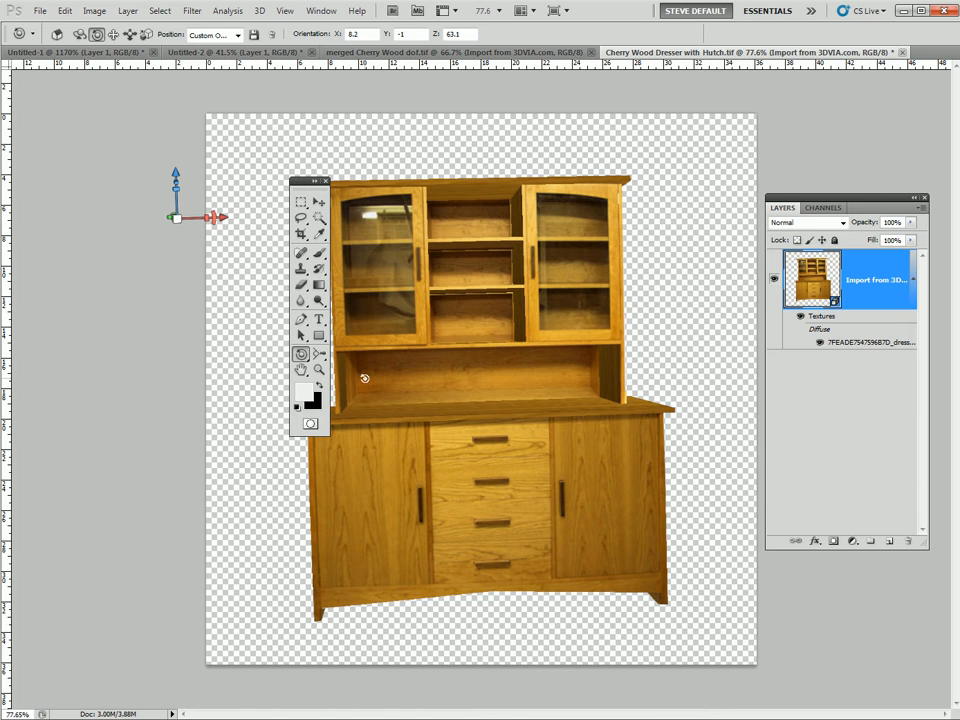
key("shift+k")
key("shift+k")
key("shift+k")
key("shift+k")
key("shift+k")
key("shift+k")
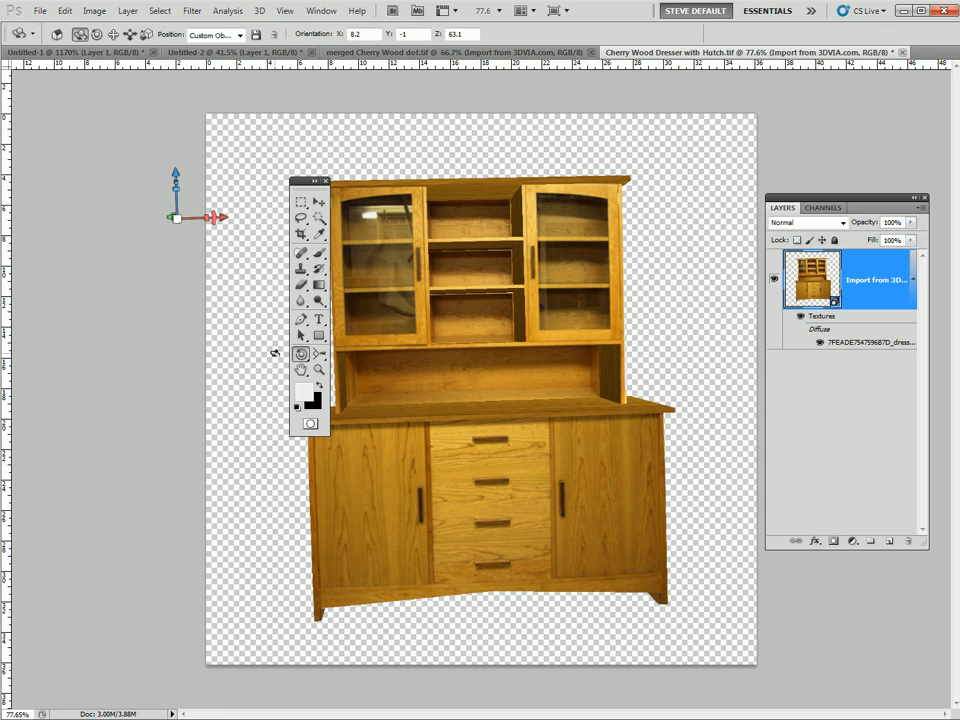
key("shift+k")
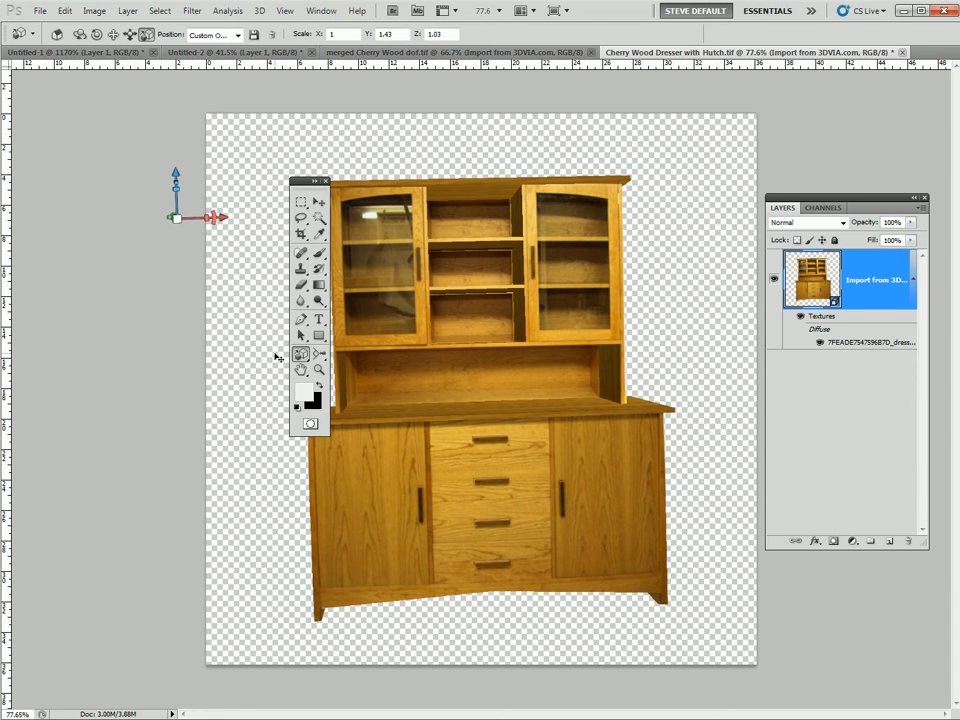
Check the Use Shift Key for Tool Switch option in the general preferences.
key("i")
key("ctrl+k")
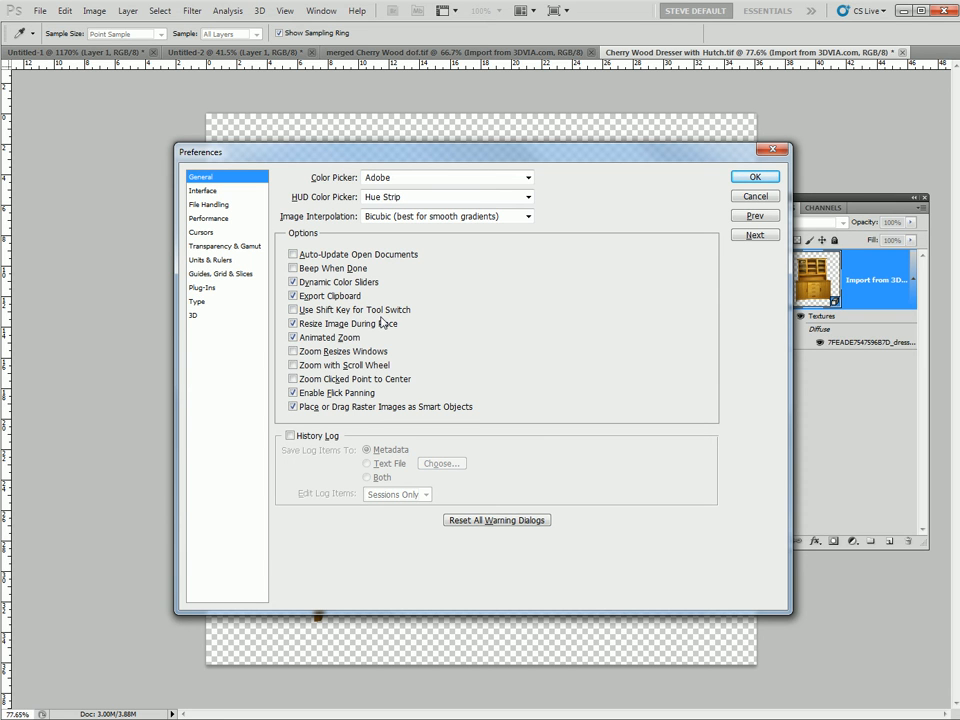
left_click(755, 177)
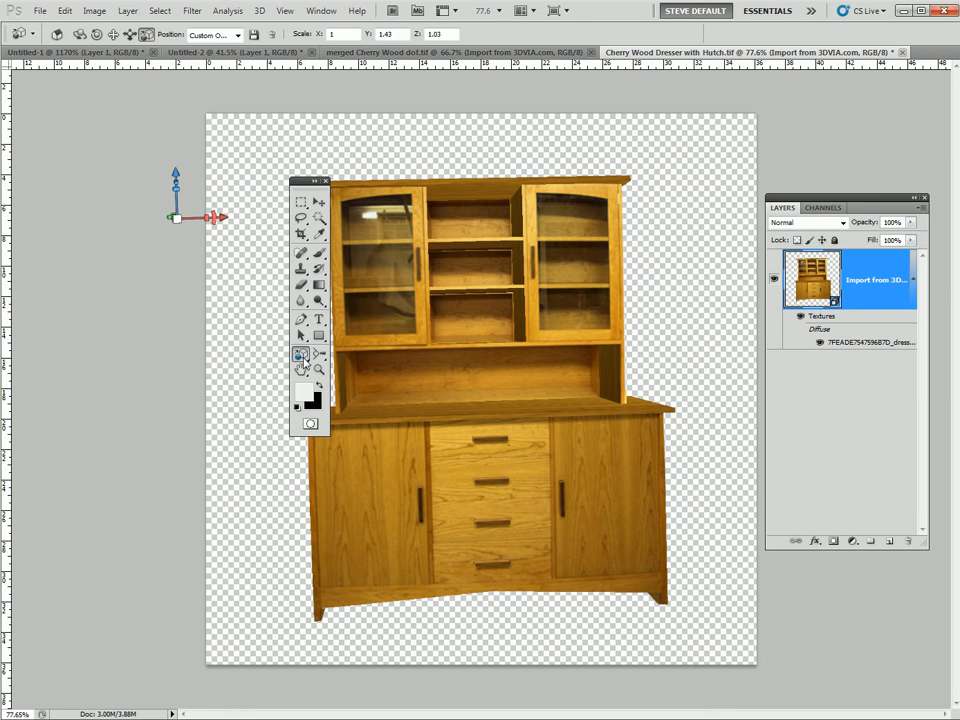
Activate the 3D Object Rotate Tool and move the floating tool palette off the canvas, below the 3D Axis.
left_click(300, 354)
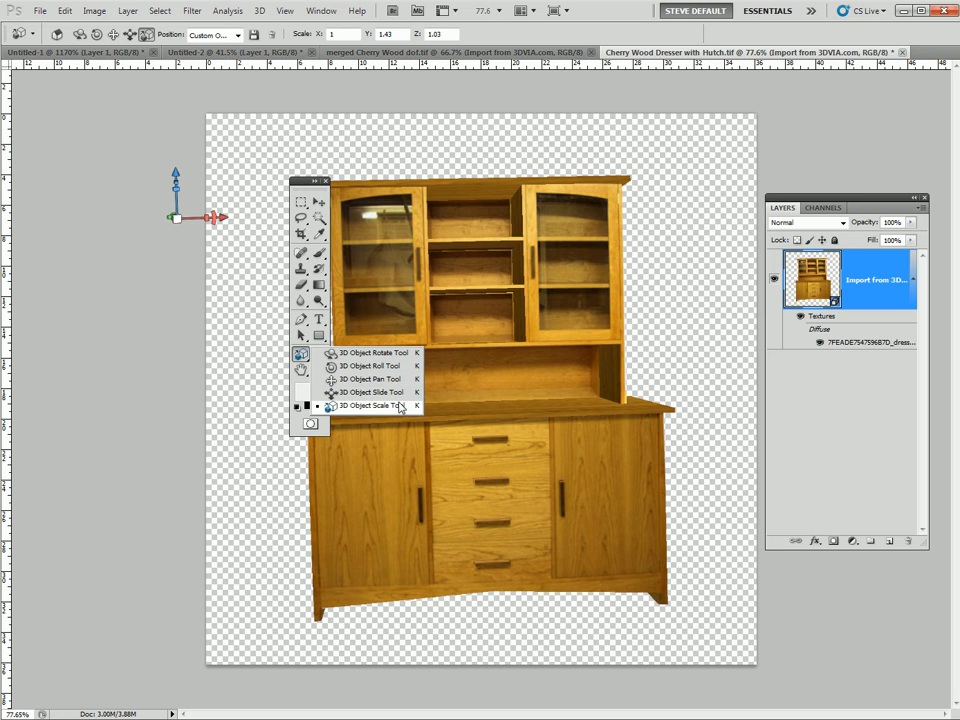
left_click(375, 352)
left_click_drag(310, 183, 174, 255)
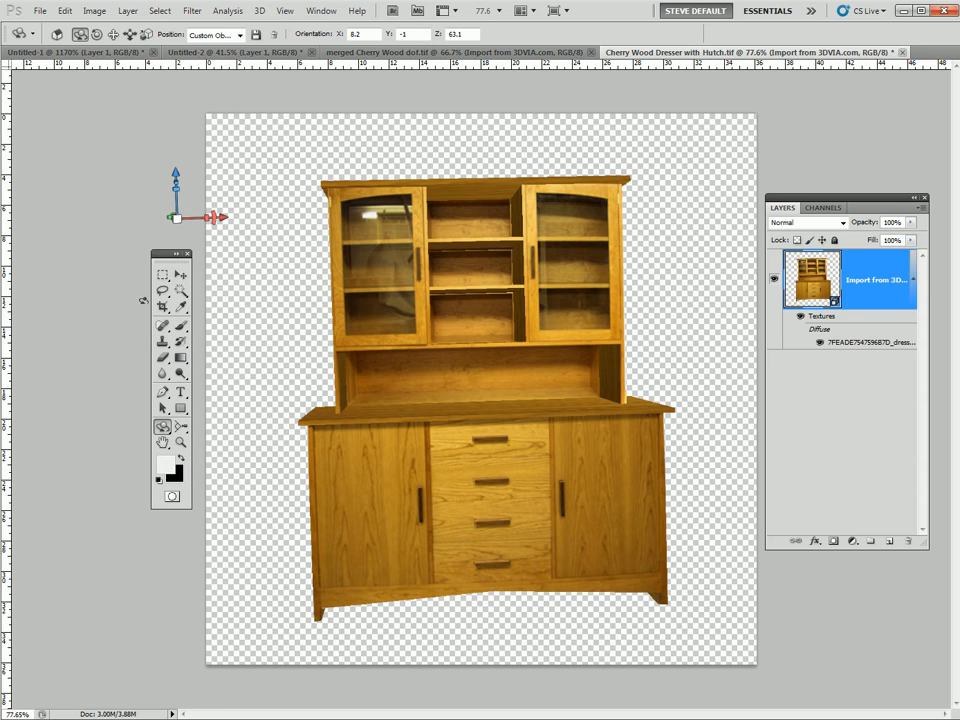
Pan the dresser up and slightly left with the 3D Object Pan Tool, to about X 7782, Y -8976, Z 2945.
left_click(164, 430)
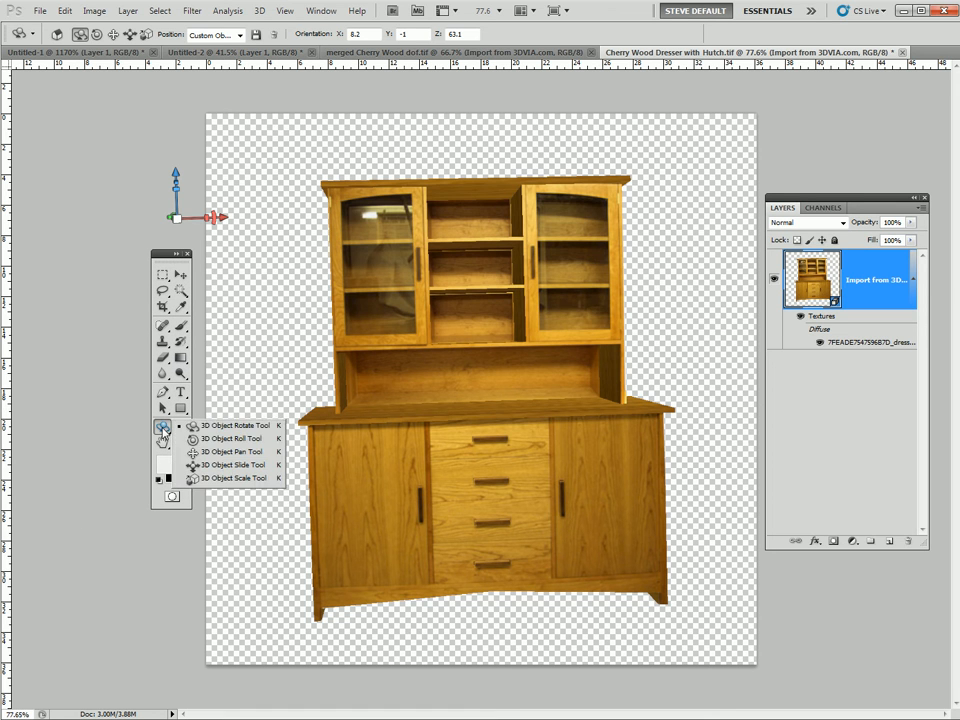
left_click(228, 451)
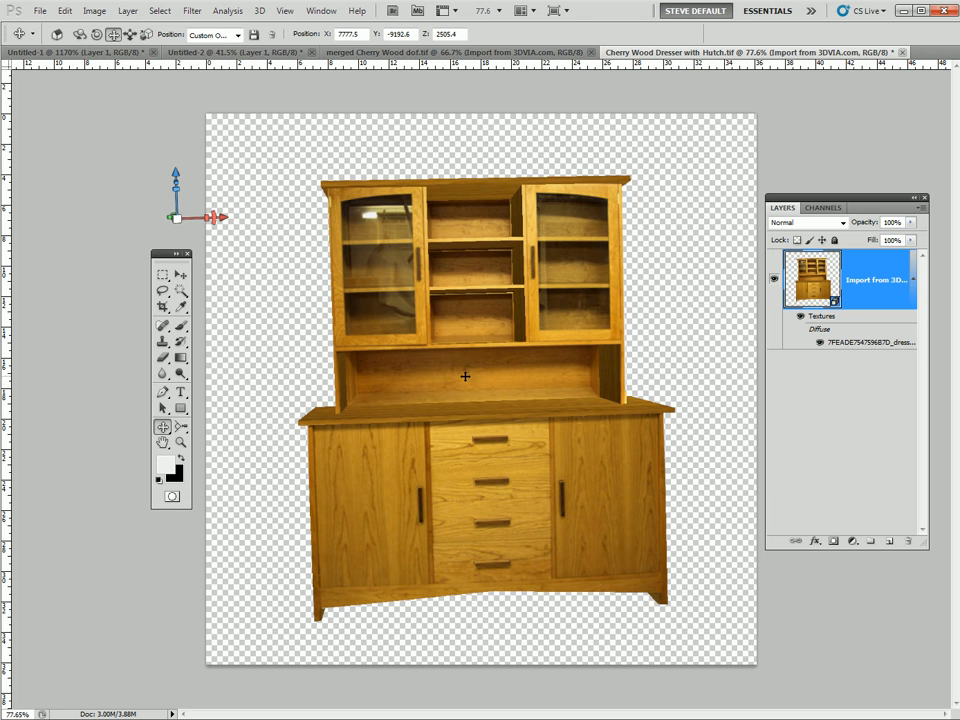
left_click_drag(302, 358, 371, 348)
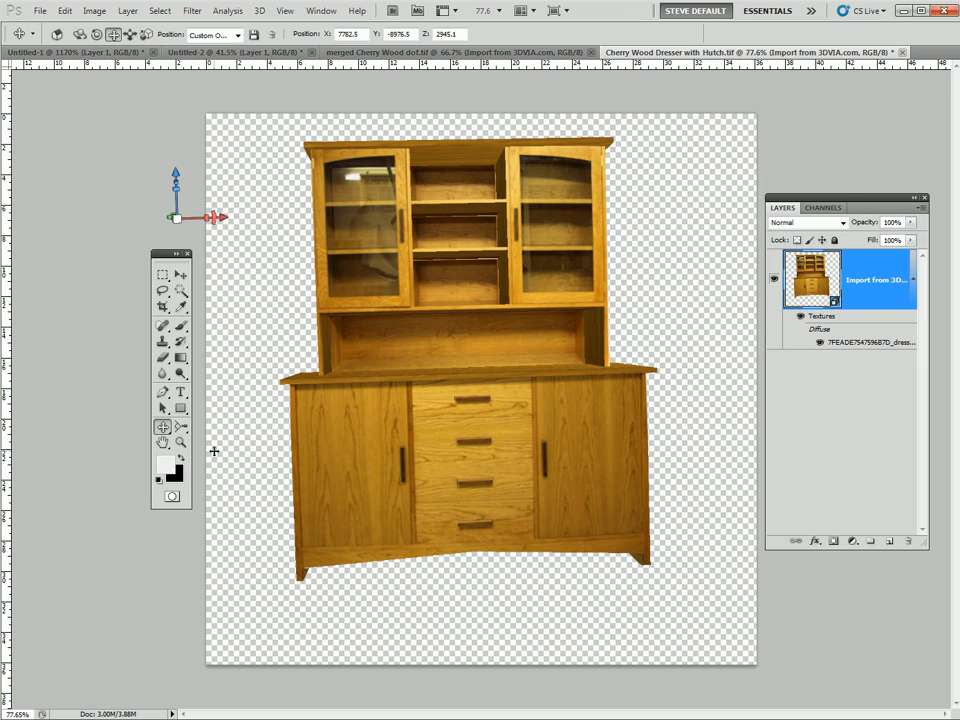
Slide the dresser slightly closer with the 3D Object Slide Tool, to about X 7726, Y -9028, Z 2960.
left_click(162, 426)
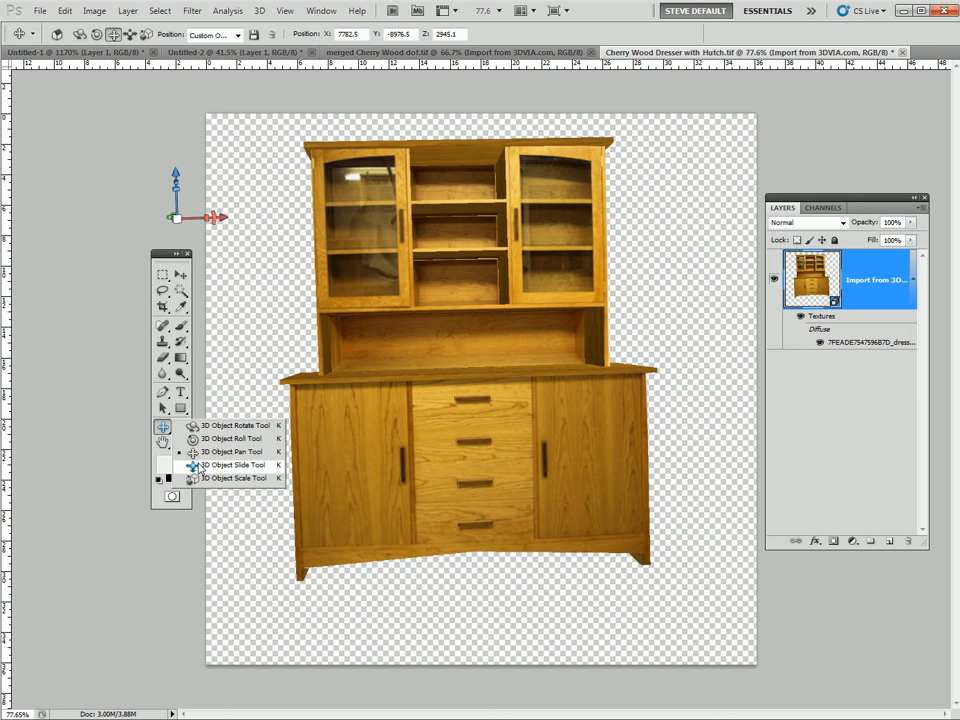
left_click(203, 466)
mouse_move(469, 466)
left_mouse_down()
mouse_move(470, 355)
mouse_move(467, 579)
mouse_move(461, 116)
mouse_move(483, 297)
mouse_move(476, 495)
mouse_move(467, 448)
mouse_move(471, 465)
left_mouse_up()
Scale the whole dresser uniformly up and back down with the 3D Object Scale Tool, to about X 0.96, Y 1.37, Z 1.01.
left_click(163, 427)
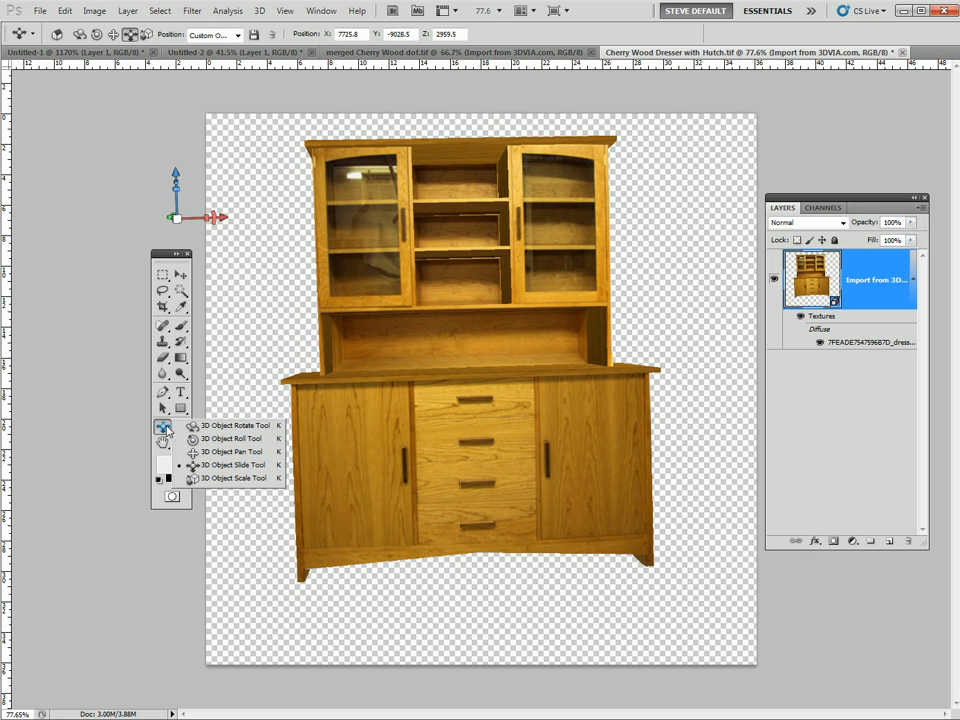
left_click(235, 479)
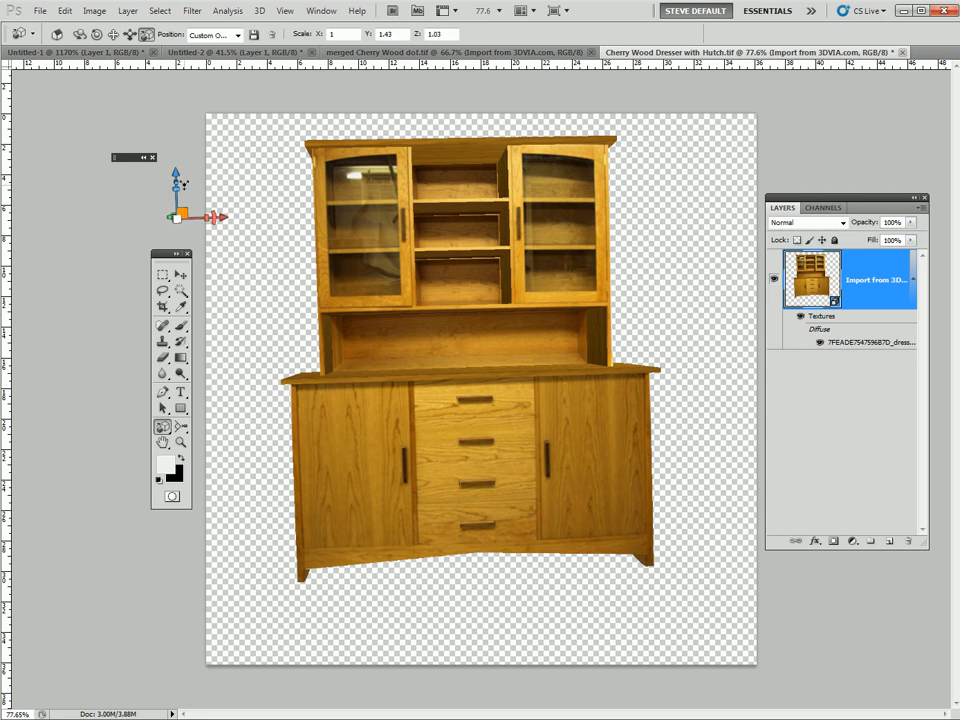
left_click_drag(181, 213, 249, 216)
left_click_drag(177, 219, 205, 214)
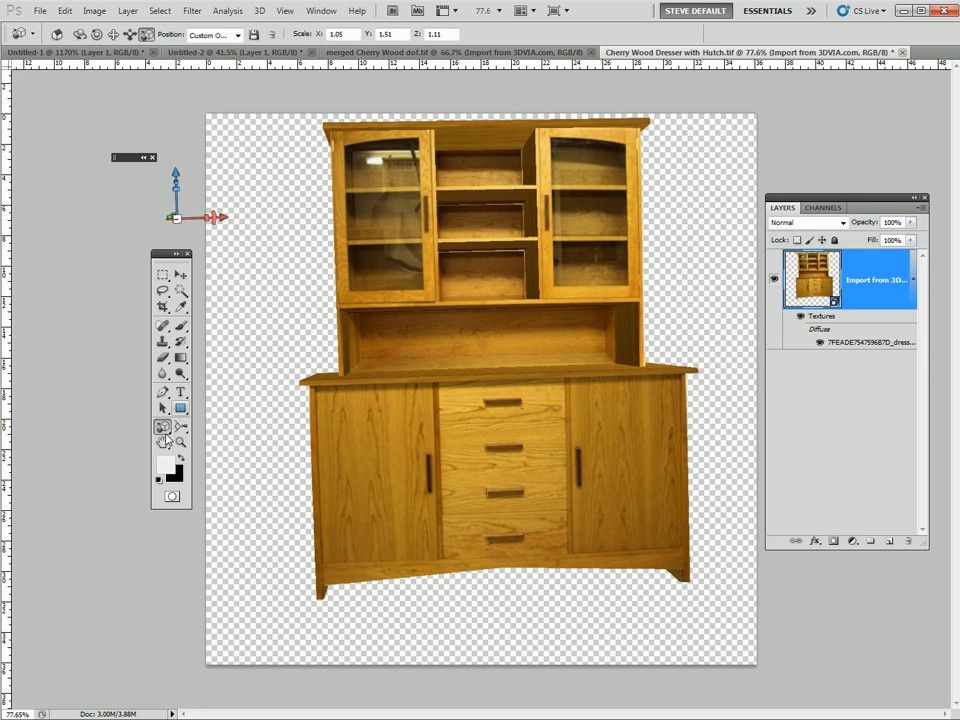
left_click_drag(485, 369, 420, 455)
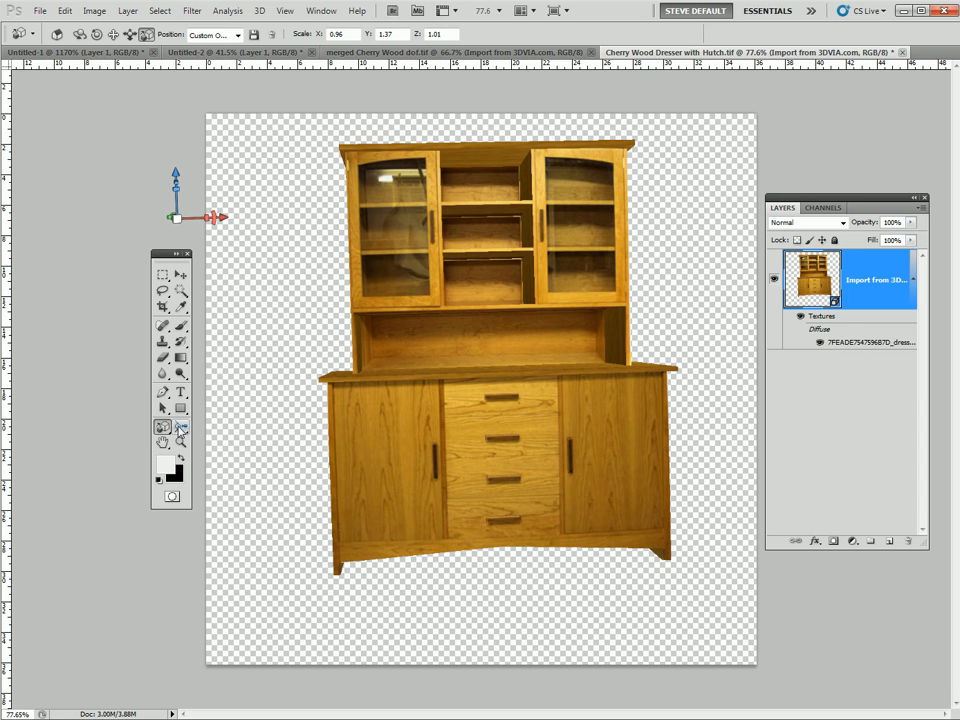
Tilt the dresser slightly with the 3D Object Rotate Tool, to an orientation of about X 5.7, Y -1, Z 62.
left_click(182, 429)
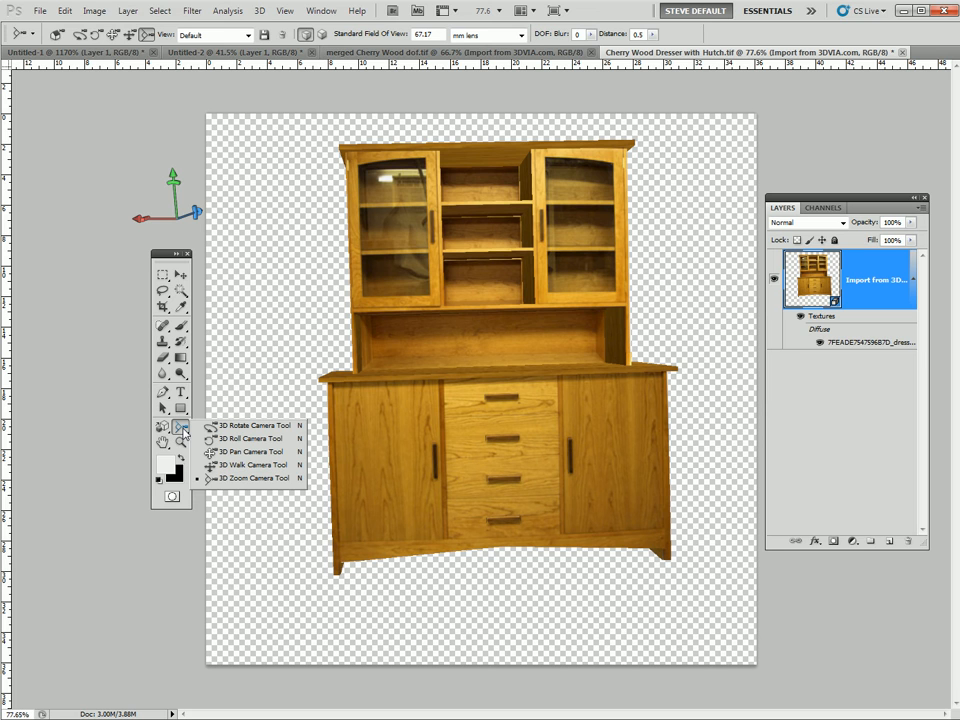
left_click(164, 428)
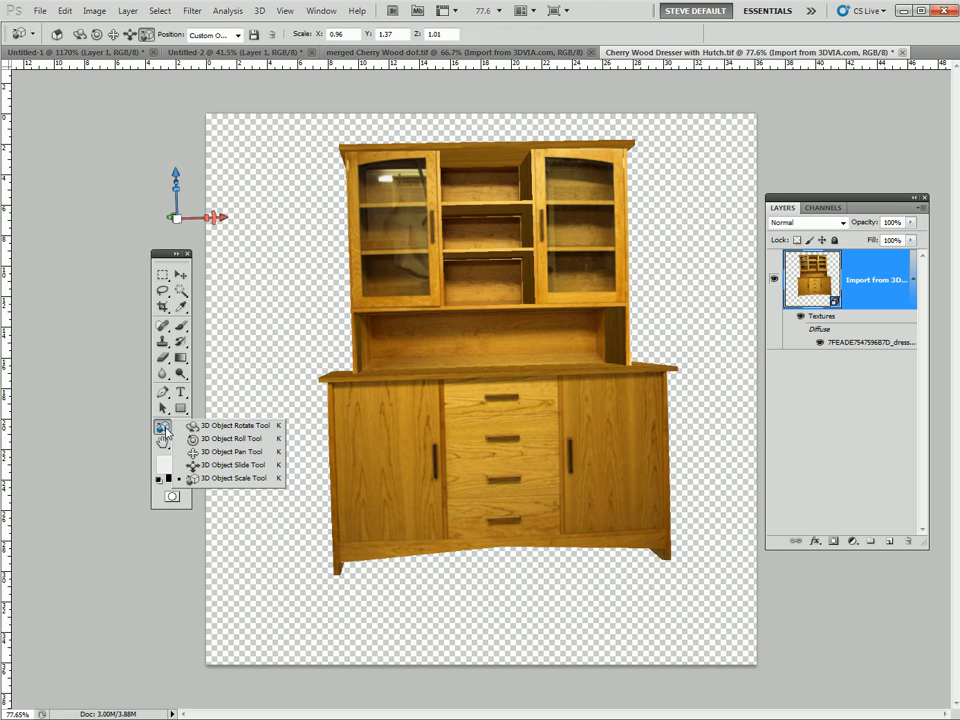
left_click(205, 430)
left_click_drag(546, 363, 549, 392)
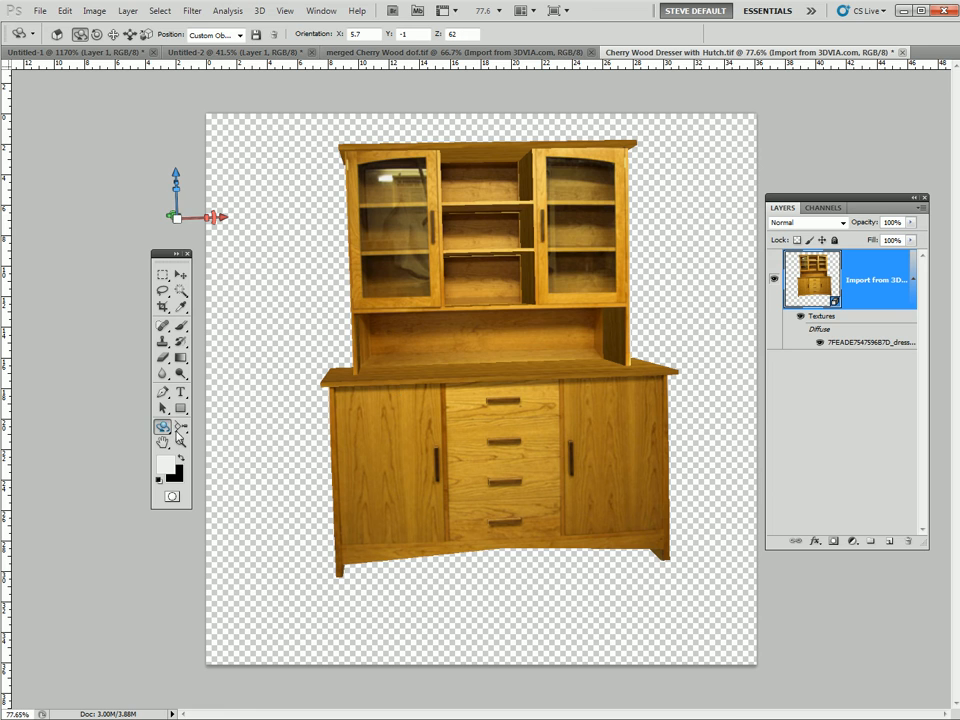
Orbit the camera around the dresser with the 3D Rotate Camera Tool, to an orientation of about X -105.8, Y -3, Z -127.8.
left_click(182, 428)
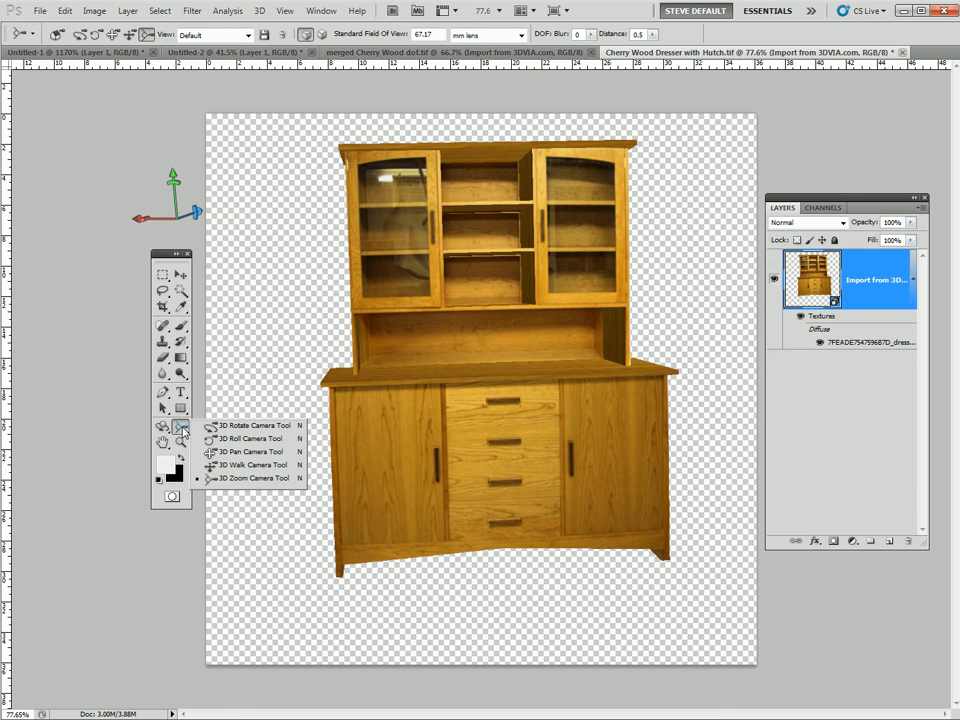
left_click(225, 432)
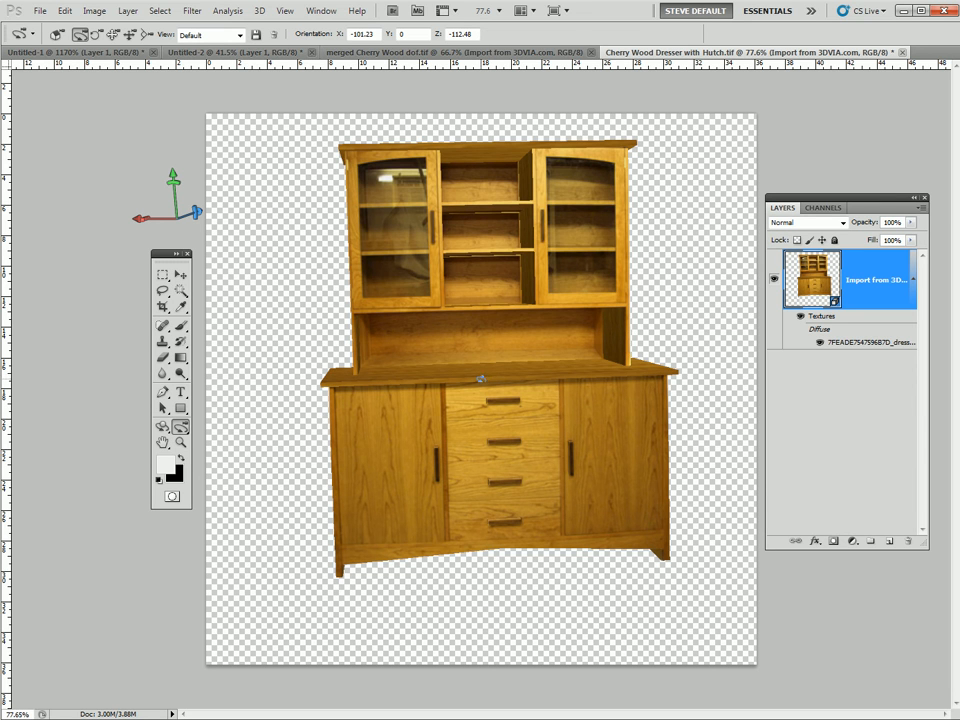
mouse_move(476, 380)
left_mouse_down()
mouse_move(733, 384)
mouse_move(636, 392)
mouse_move(193, 376)
mouse_move(510, 397)
mouse_move(205, 390)
mouse_move(240, 392)
mouse_move(789, 401)
mouse_move(639, 347)
mouse_move(575, 413)
mouse_move(587, 245)
mouse_move(563, 183)
mouse_move(536, 262)
mouse_move(531, 594)
mouse_move(490, 394)
left_mouse_up()
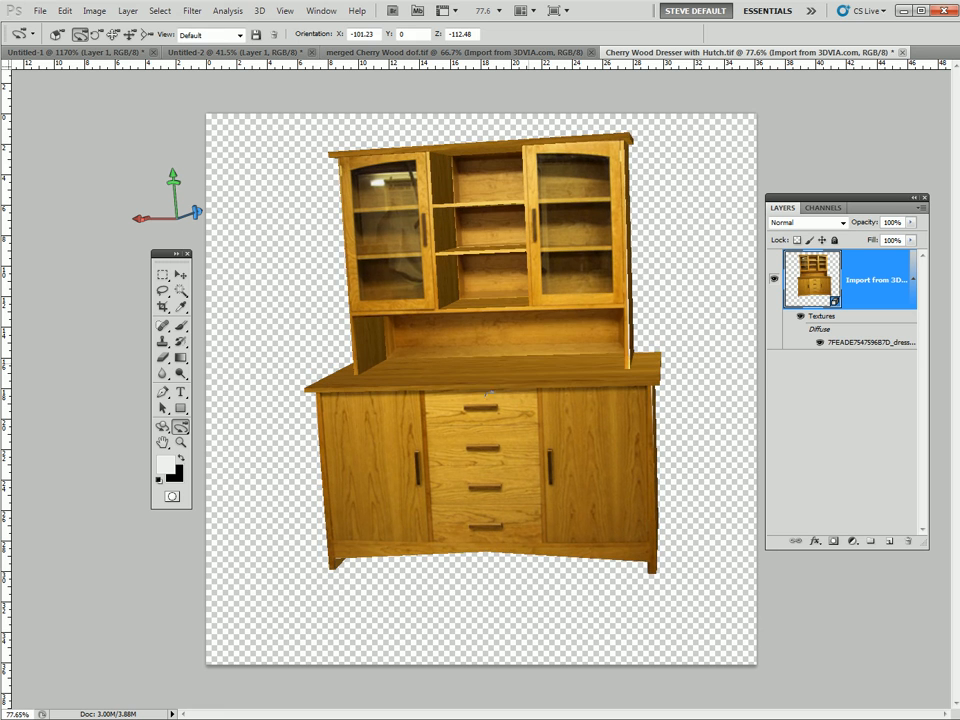
Roll the camera with the 3D Roll Camera Tool so the dresser leans clockwise, to about X -105.7, Y 2.8, Z -128.
left_click(186, 428)
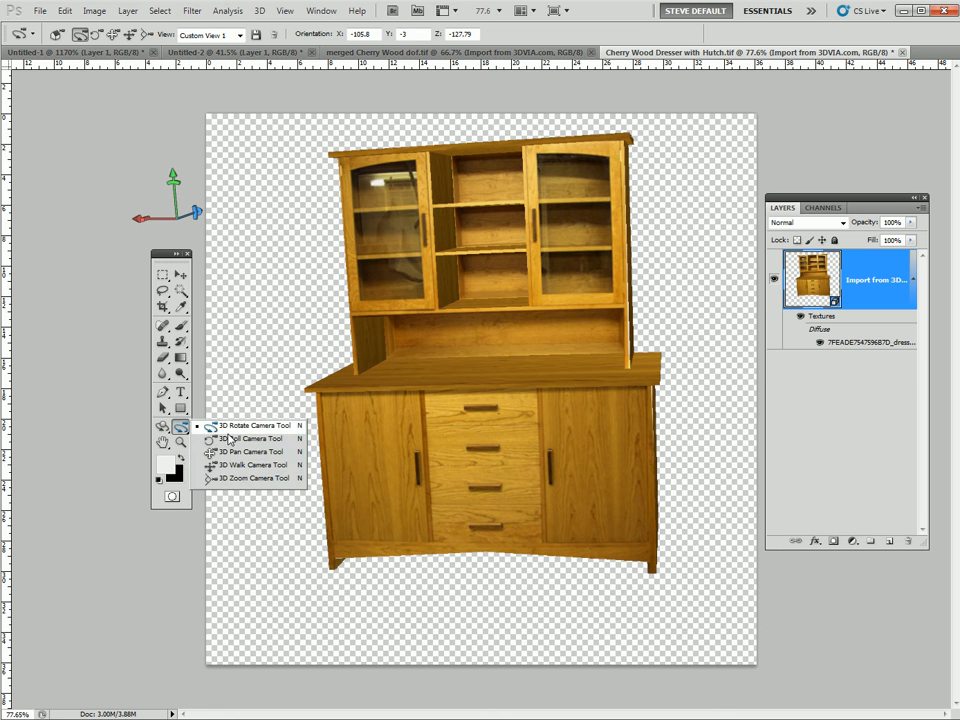
left_click(224, 439)
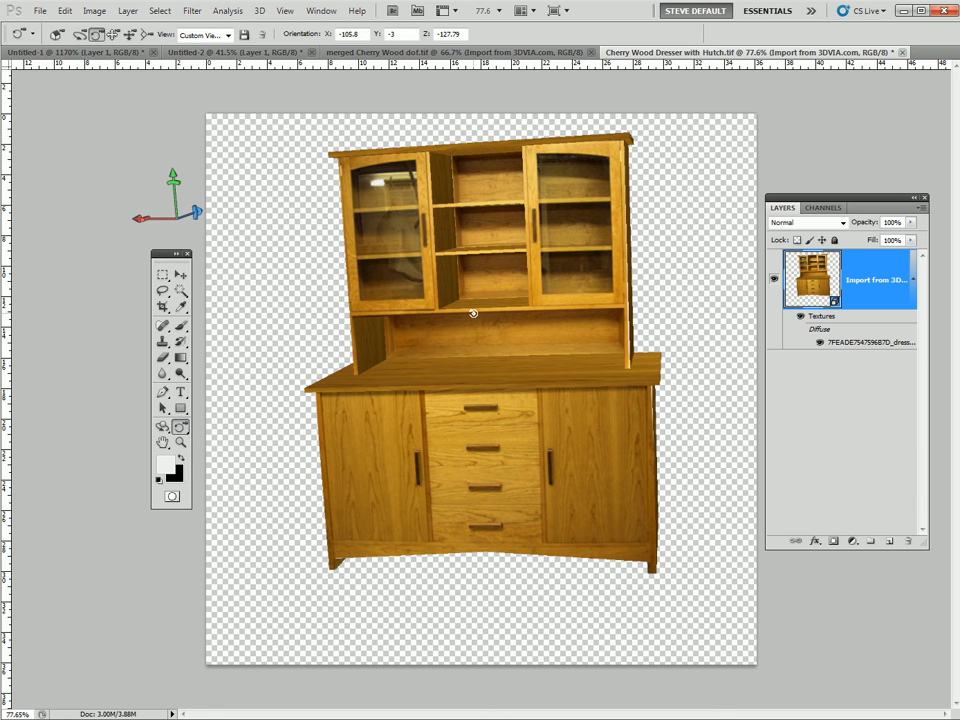
left_click_drag(487, 320, 465, 345)
Pan the view with the 3D Pan Camera Tool, to a camera position of about X -1461, Y -16768, Z 6015.
left_click(181, 427)
left_click(250, 451)
left_click_drag(492, 368, 435, 356)
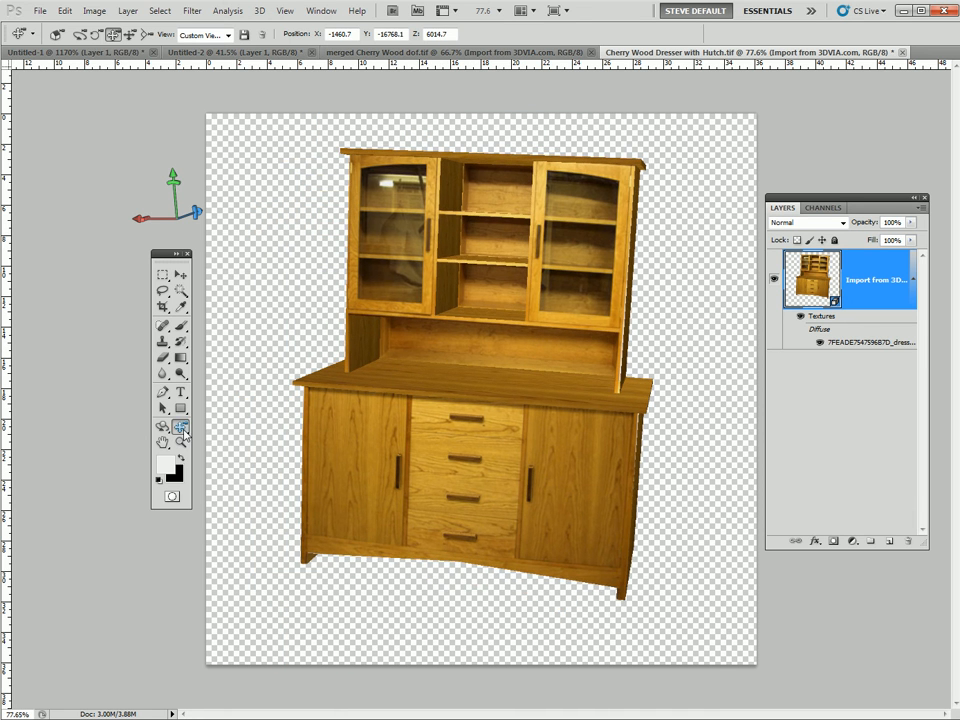
Walk the camera slightly with the 3D Walk Camera Tool, to a position of about X -1444, Y -16755, Z 6009.
left_click(180, 427)
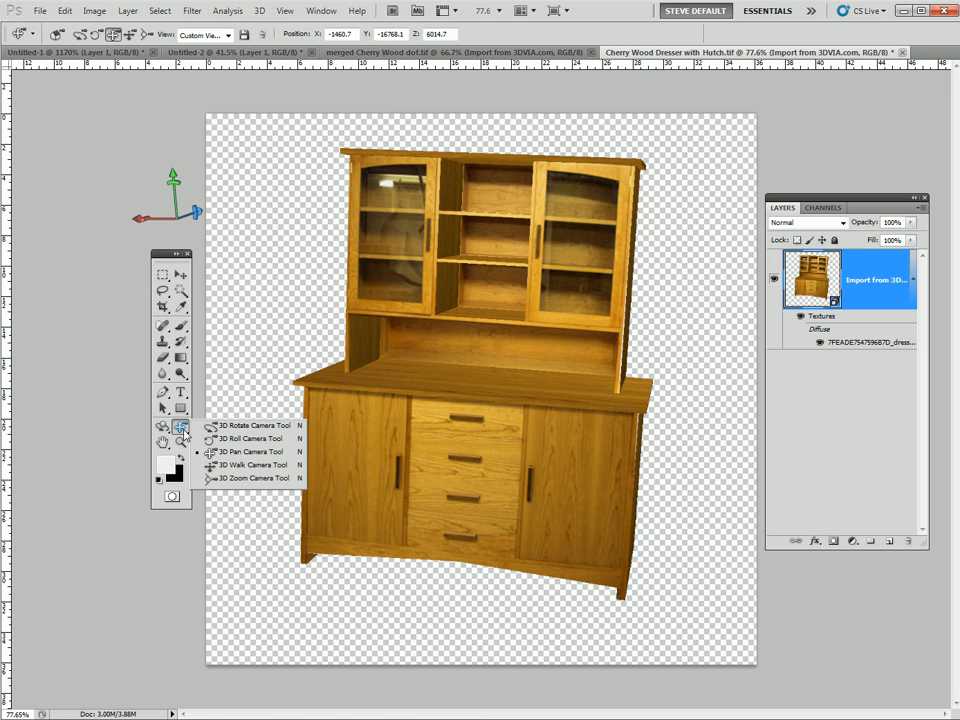
left_click(257, 471)
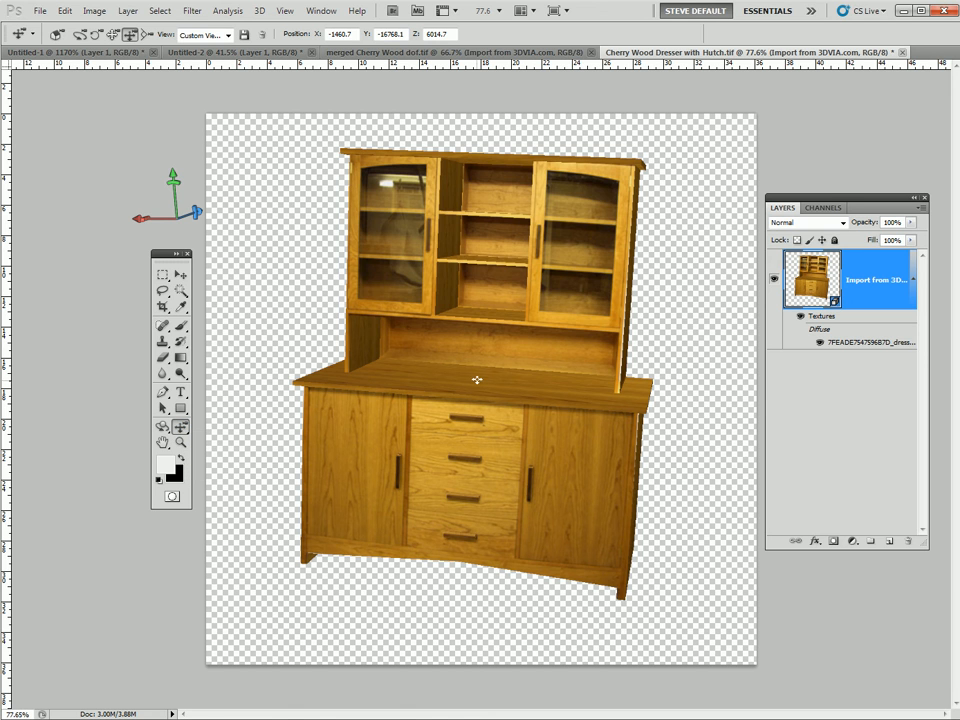
mouse_move(477, 380)
left_mouse_down()
mouse_move(479, 593)
mouse_move(448, 229)
mouse_move(477, 393)
mouse_move(596, 394)
mouse_move(433, 375)
mouse_move(478, 380)
left_mouse_up()
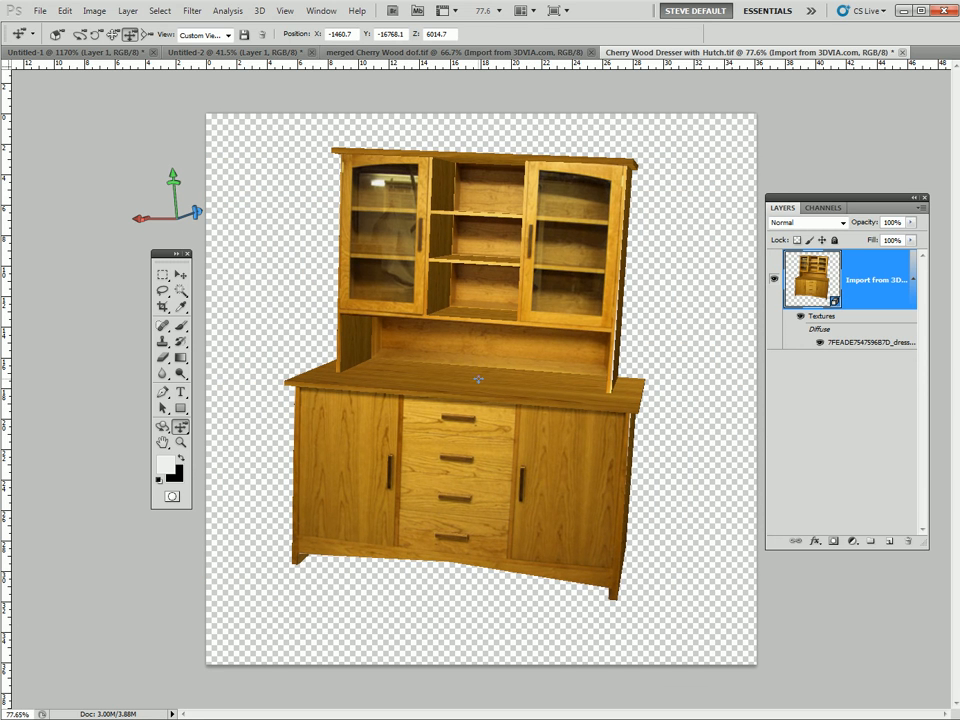
Set the 3D Zoom Camera Tool's standard field of view to a 25 mm lens.
left_click(183, 429)
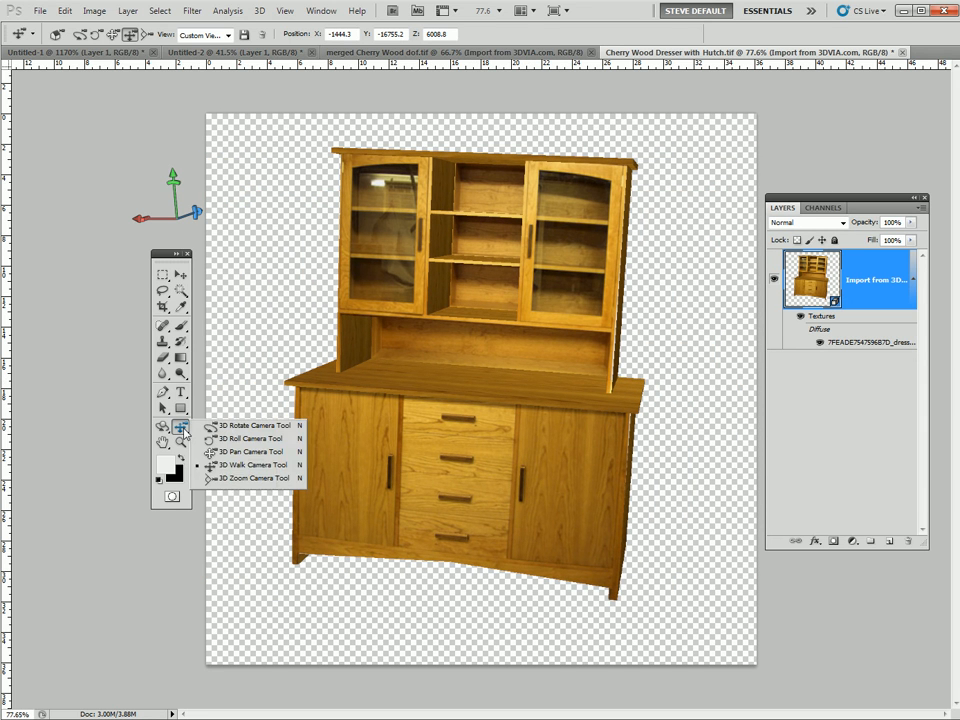
left_click(240, 478)
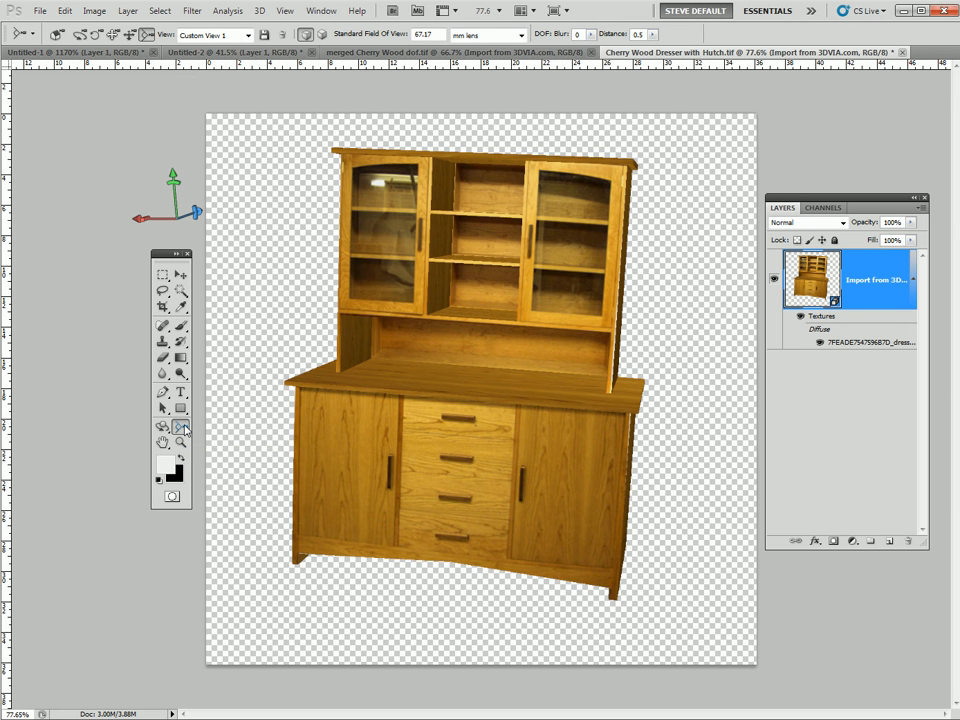
left_click(437, 33)
type("25")
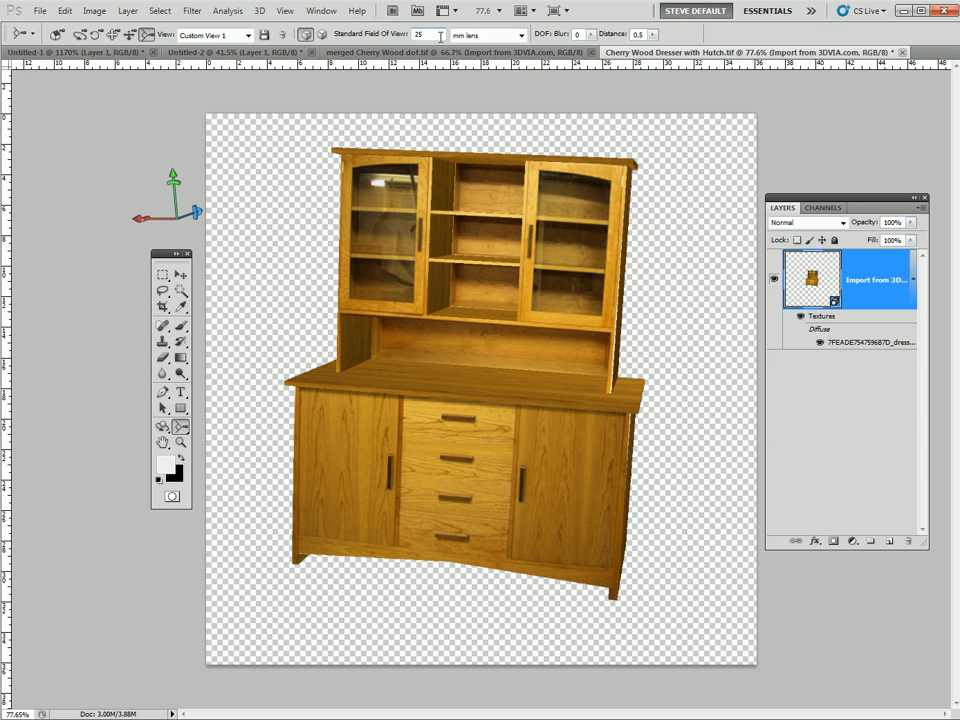
key("Return")
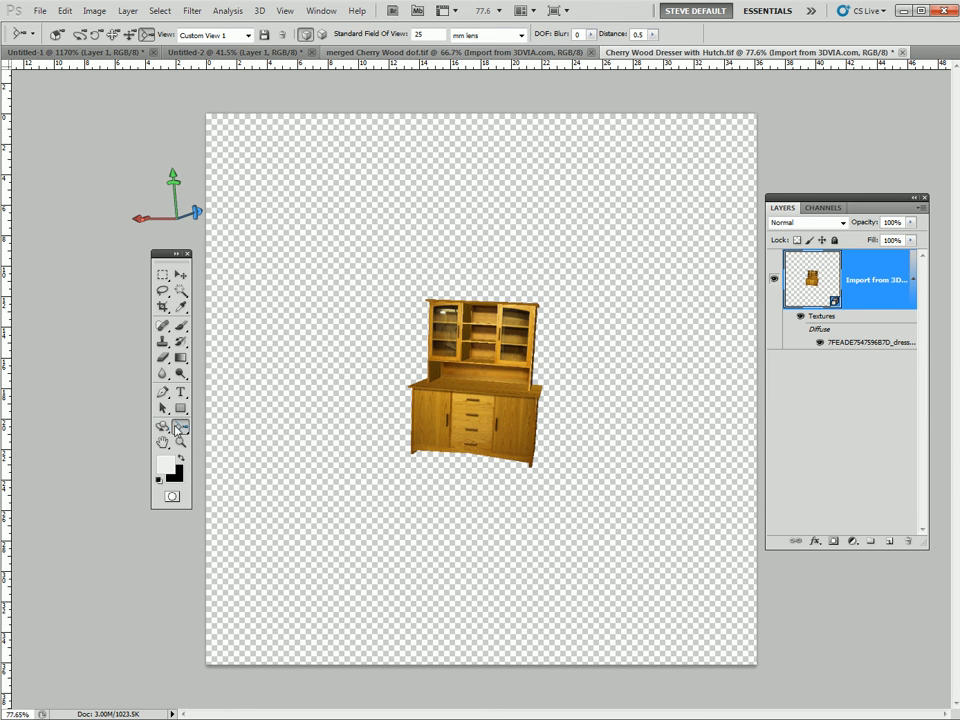
Walk the camera toward the dresser until it nearly fills the canvas height, to about X 3845, Y -11924, Z 3968.
left_click(180, 426)
left_click(227, 466)
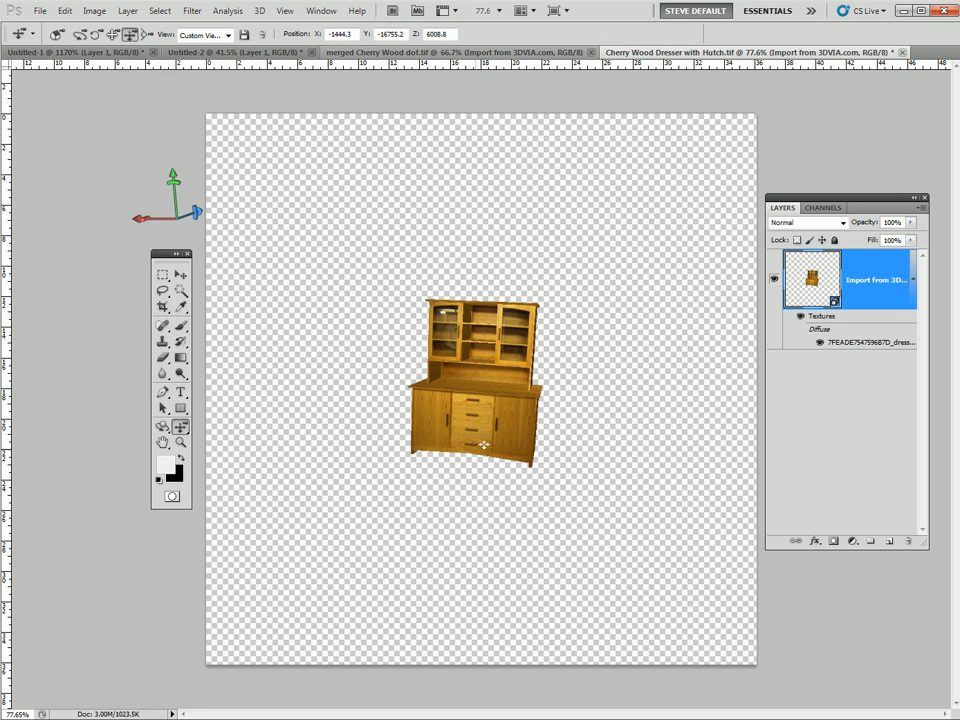
left_click_drag(496, 426, 486, 111)
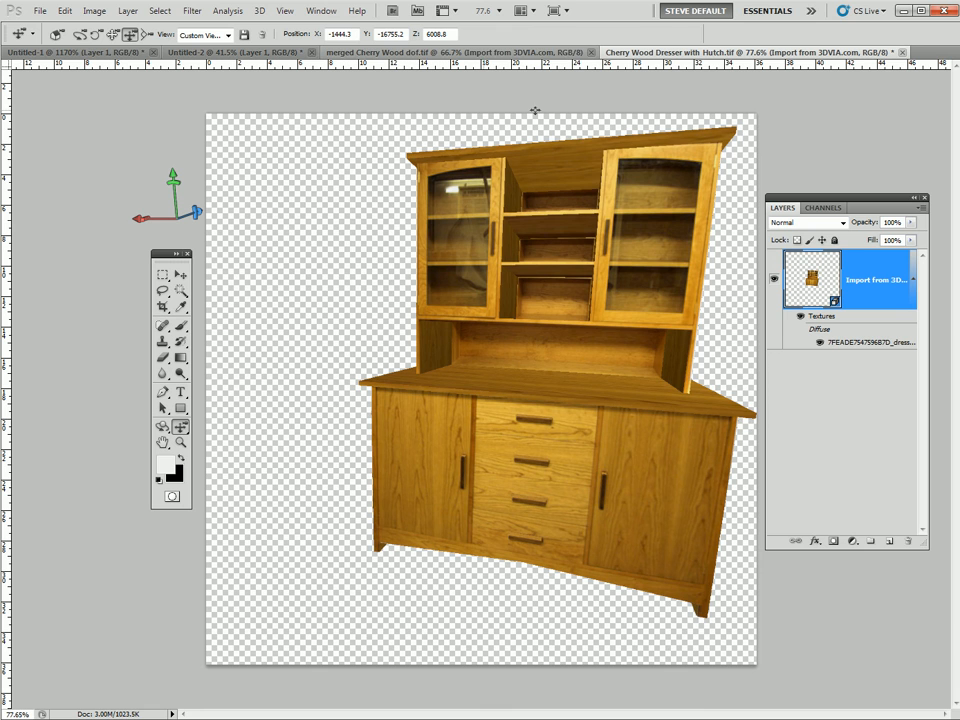
Set the 3D Zoom Camera Tool's standard field of view to a 100 mm lens.
left_click(181, 440)
left_click_drag(181, 428, 236, 482)
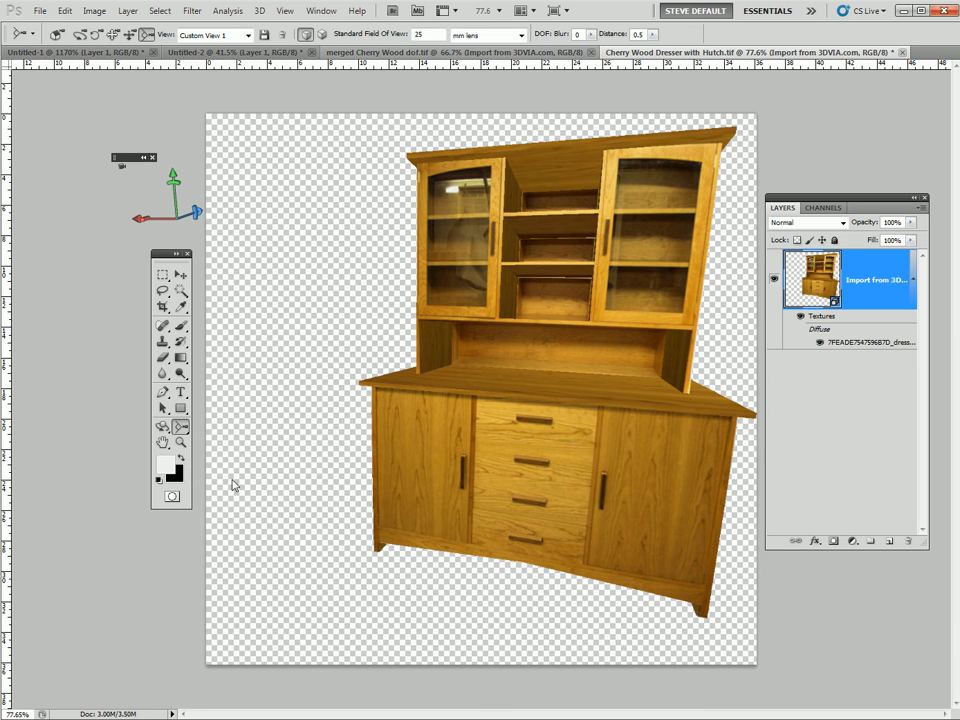
left_click(393, 35)
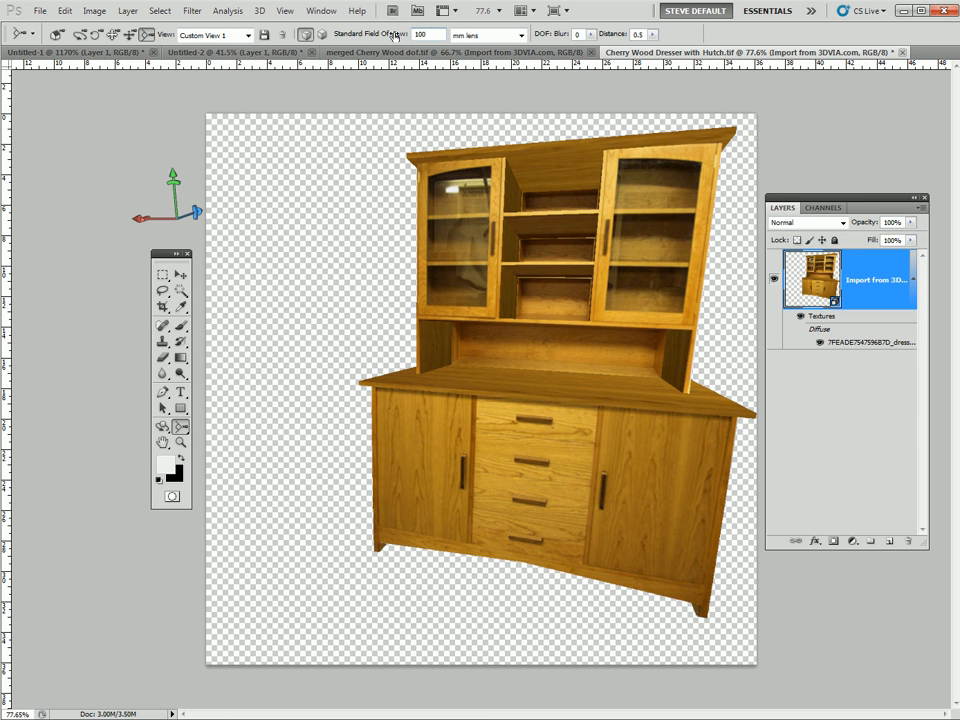
key("Return")
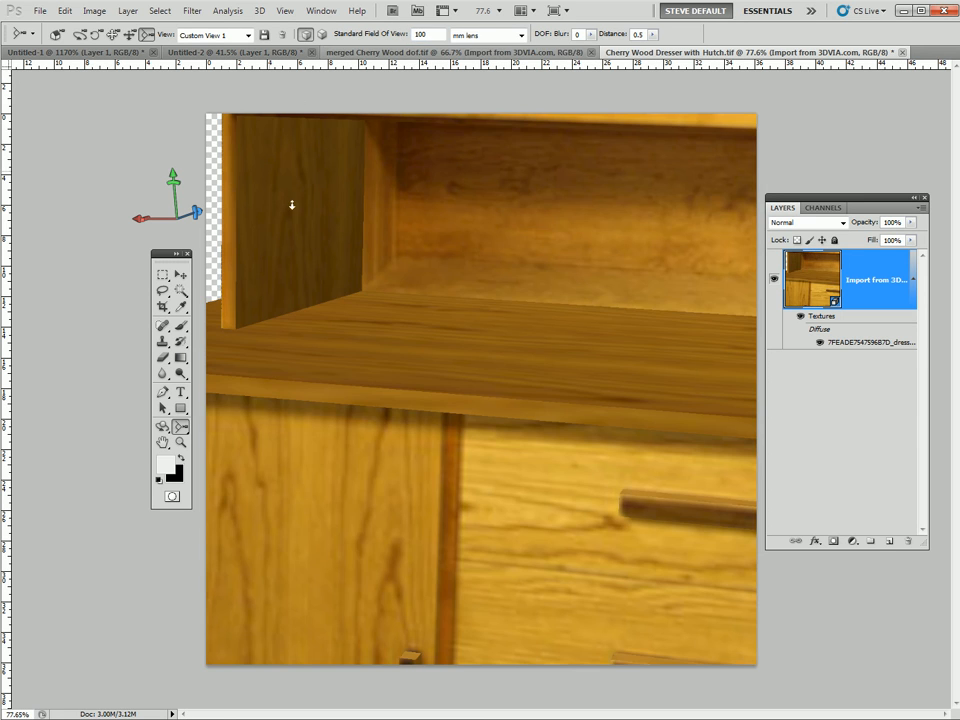
Walk the camera back until the whole dresser fits on the canvas, to about X -6513, Y -19797, Z 7628.
left_click_drag(181, 428, 214, 464)
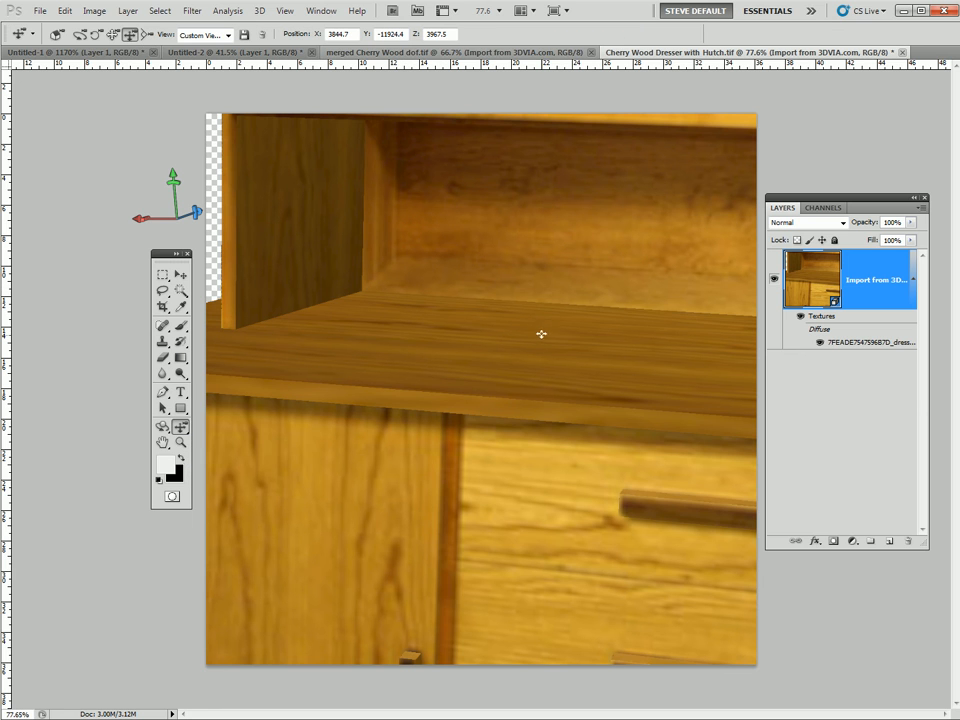
left_click_drag(540, 354, 551, 666)
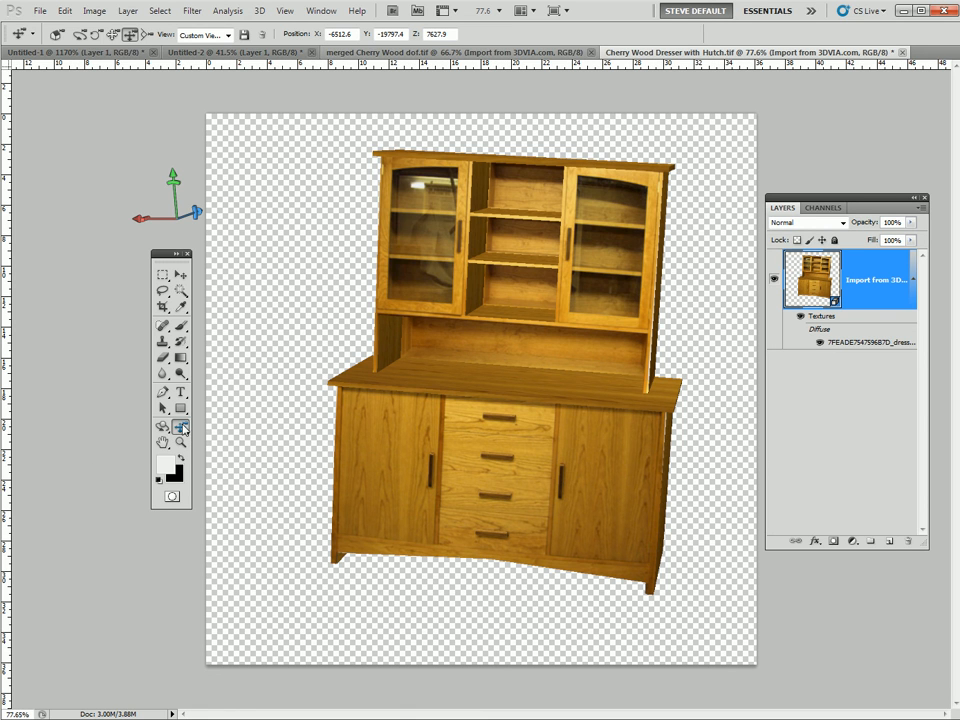
Cycle through the 3D camera tools to the 3D Rotate Camera Tool and rotate the camera to view the dresser more level.
key("shift+n")
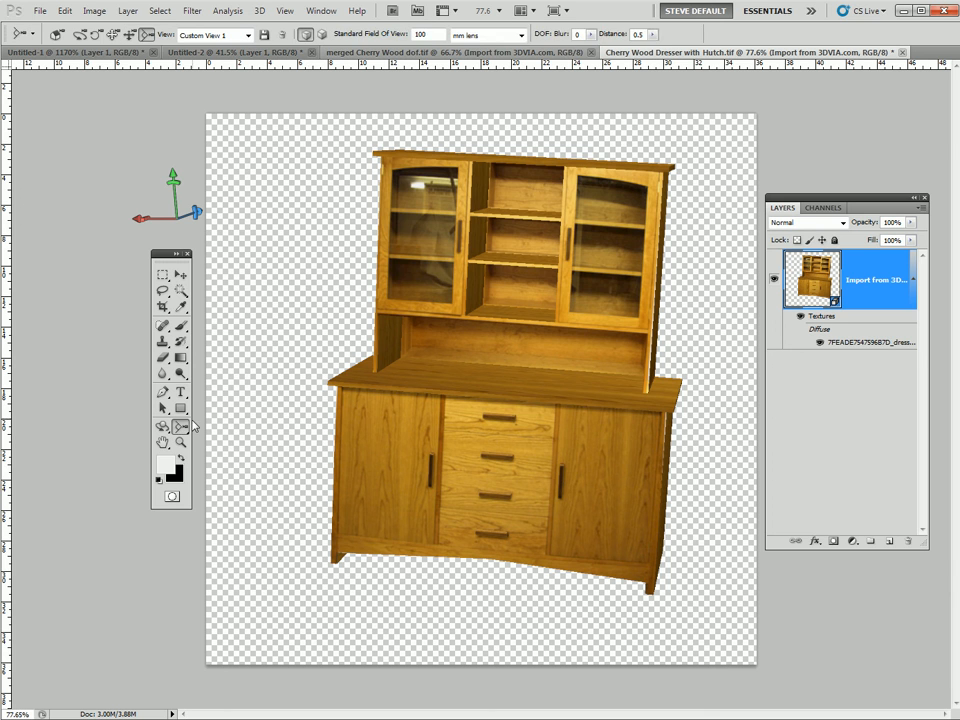
key("shift+n")
key("shift+n")
key("shift+n")
key("shift+n")
key("shift+n")
key("shift+n")
key("shift+n")
key("shift+n")
key("shift+n")
key("shift+n")
key("shift+n")
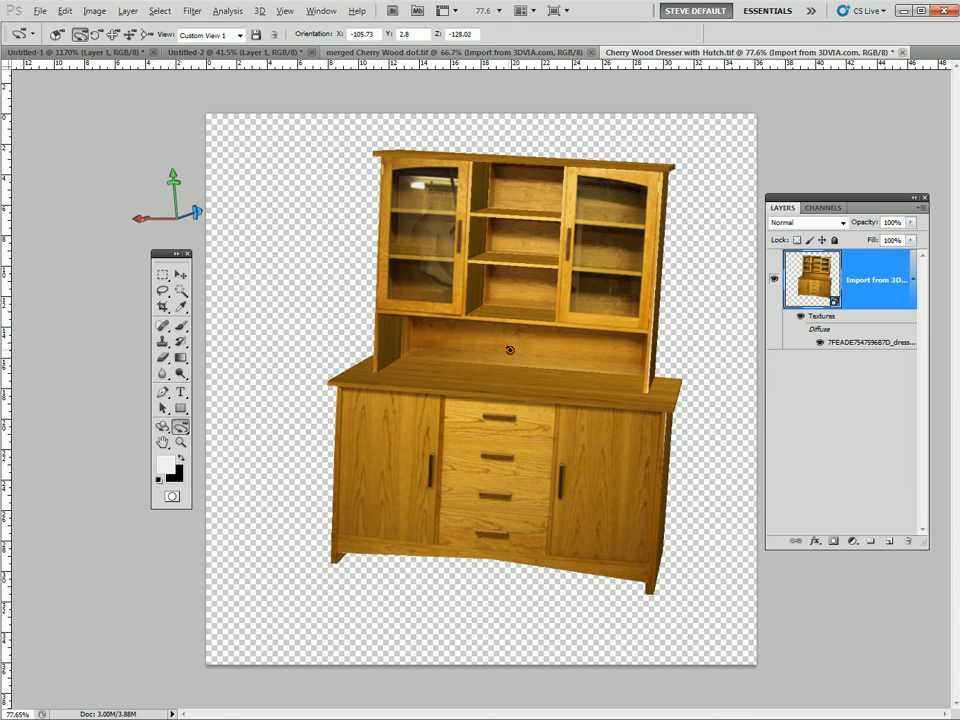
left_click_drag(484, 350, 526, 351)
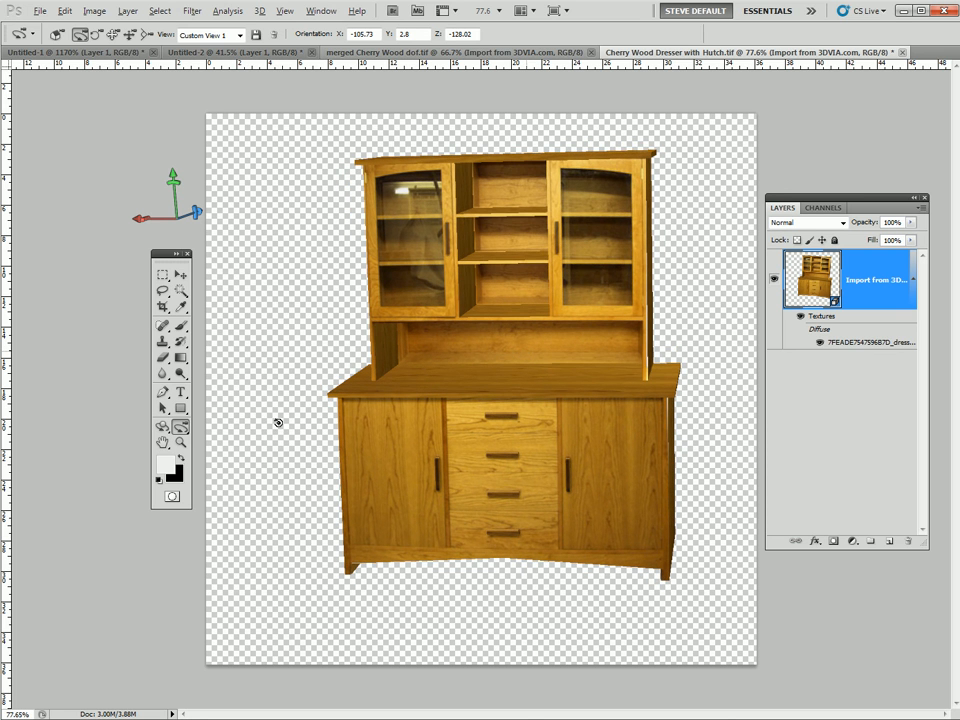